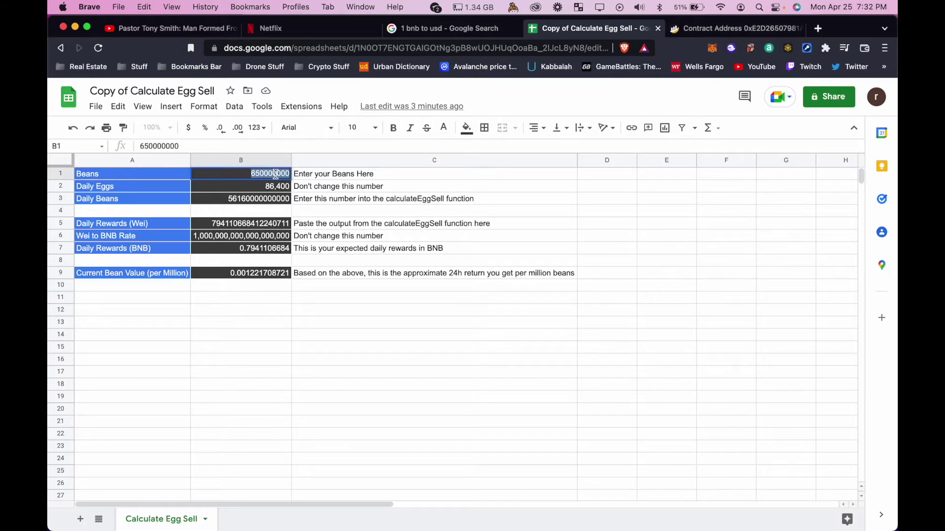
Set the Beans amount in cell B1 to 135,000,000
text(135)
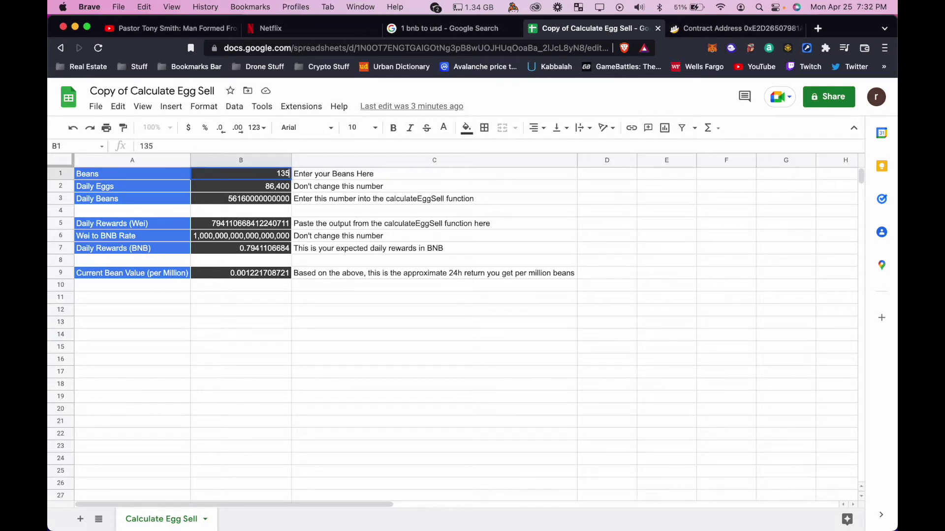
text(,000,000)
key(Return)
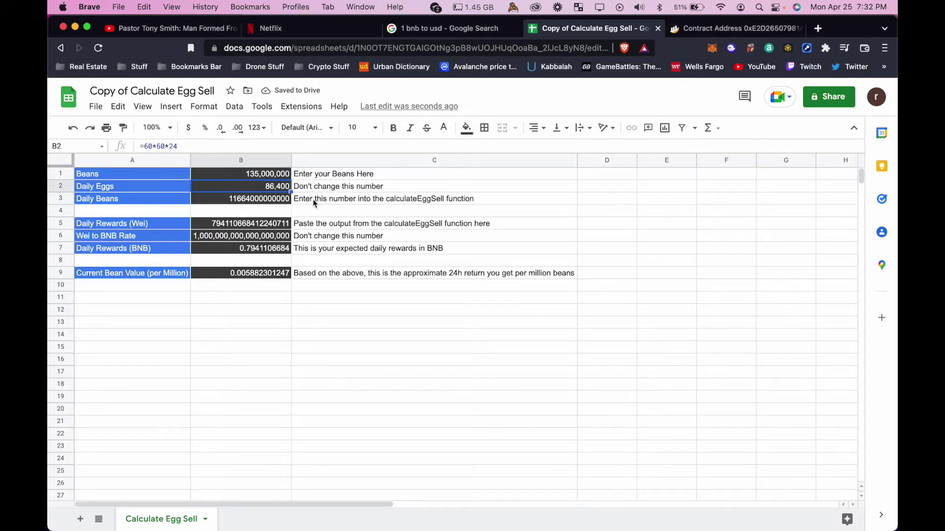
Copy the calculated Daily Beans result from cell B3, leaving its formula intact
click(314, 201)
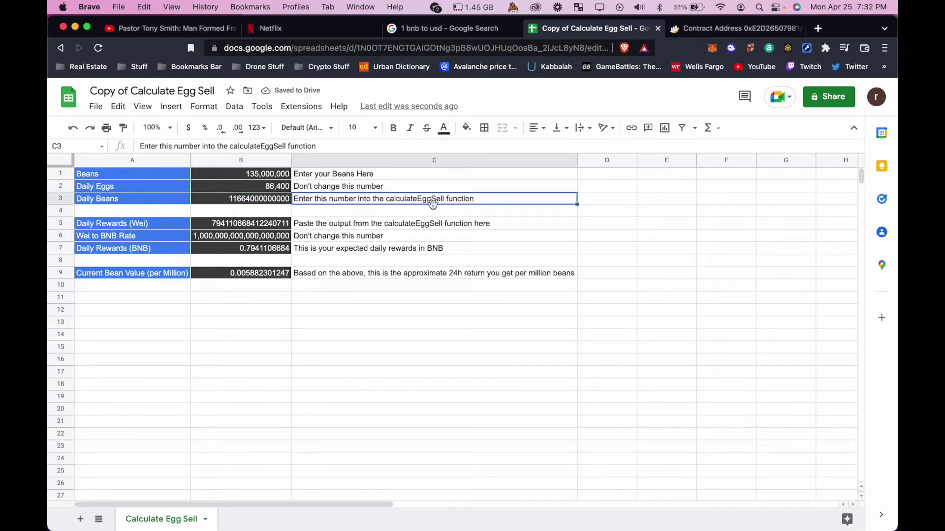
double_click(264, 199)
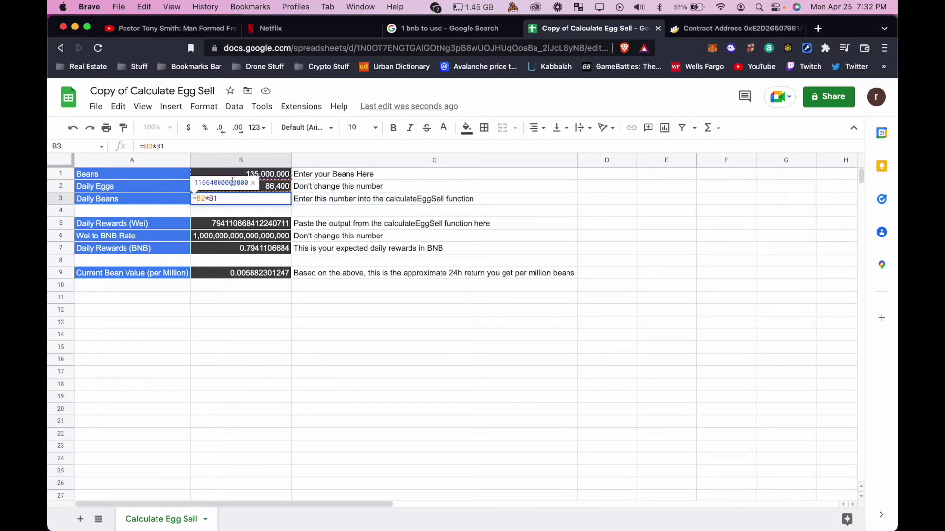
double_click(233, 182)
key(super+c)
click(383, 347)
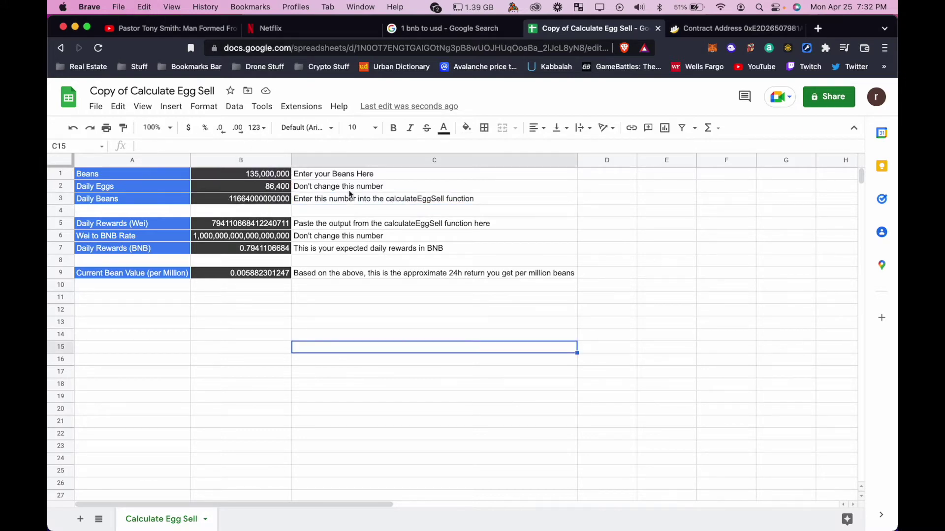
Switch to the BakedBeans contract on BscScan and open its Read Contract functions
click(713, 32)
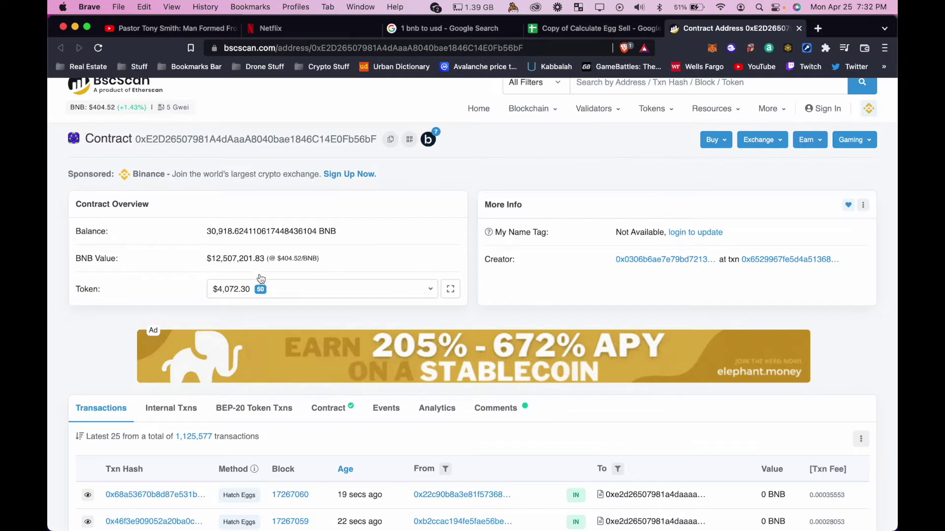
scroll(257, 310, down, 3)
click(322, 319)
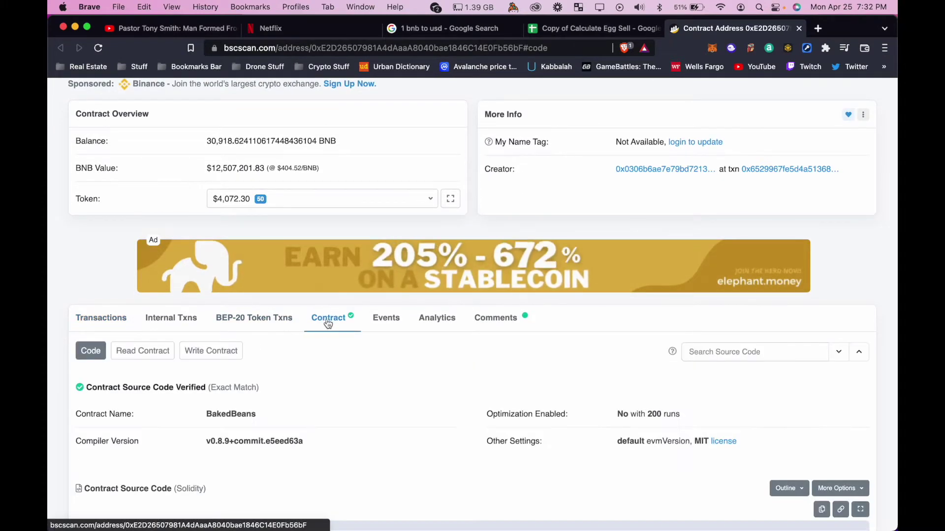
scroll(295, 320, down, 5)
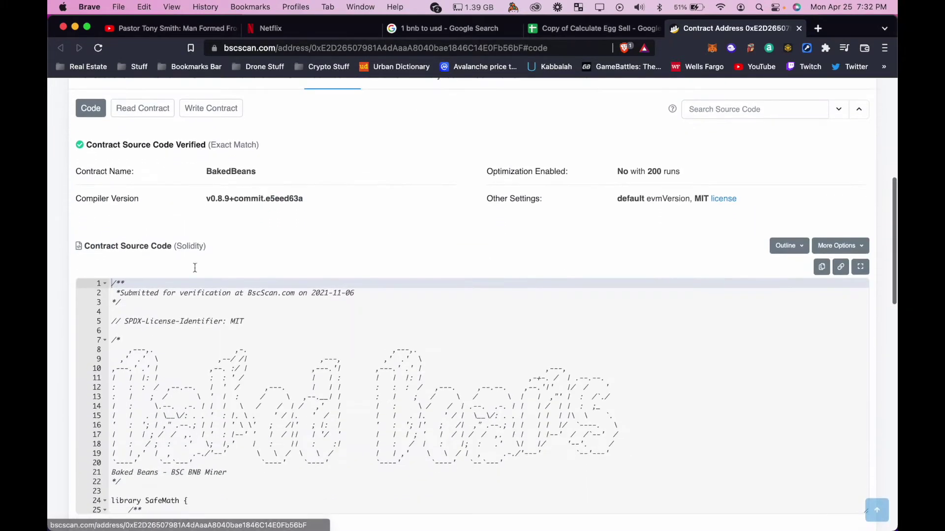
click(135, 109)
scroll(237, 216, down, 5)
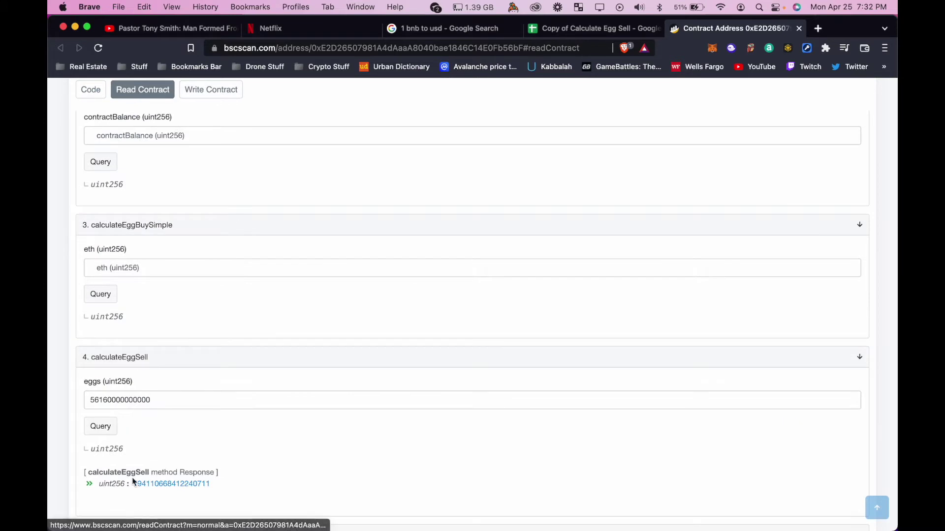
scroll(129, 357, down, 5)
double_click(156, 231)
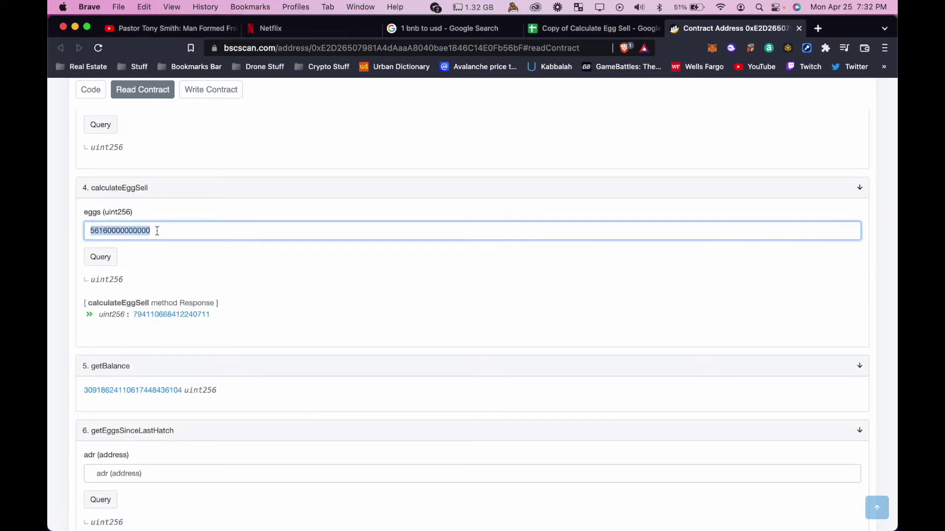
key(super+v)
click(103, 258)
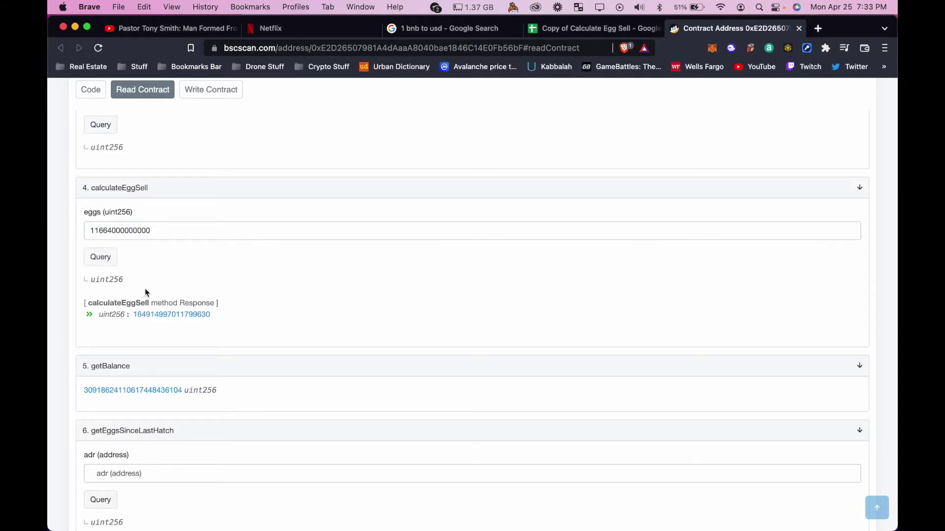
click(158, 315)
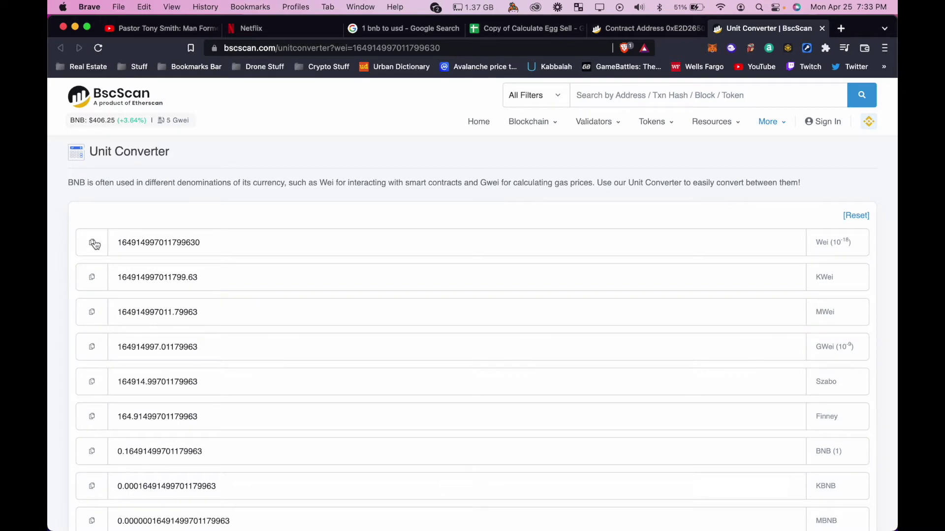
click(93, 242)
double_click(369, 45)
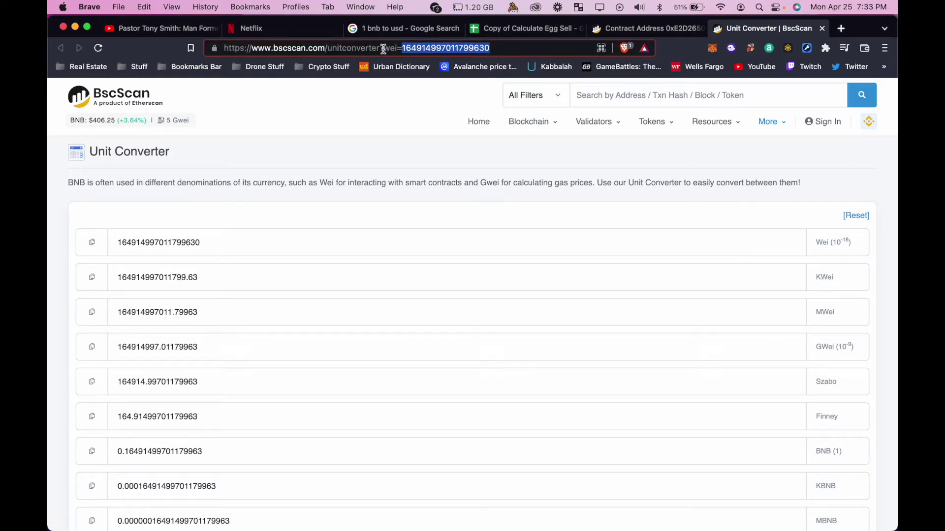
click(542, 31)
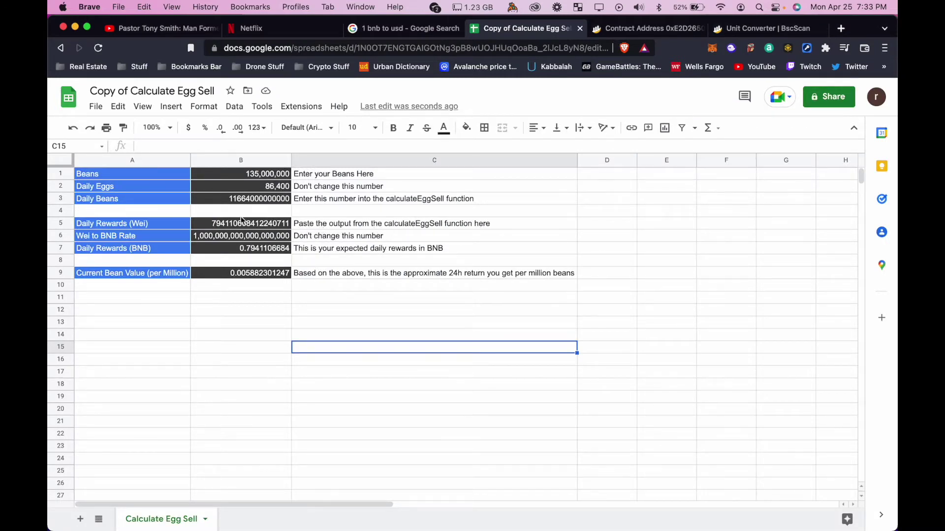
double_click(240, 223)
key(super+v)
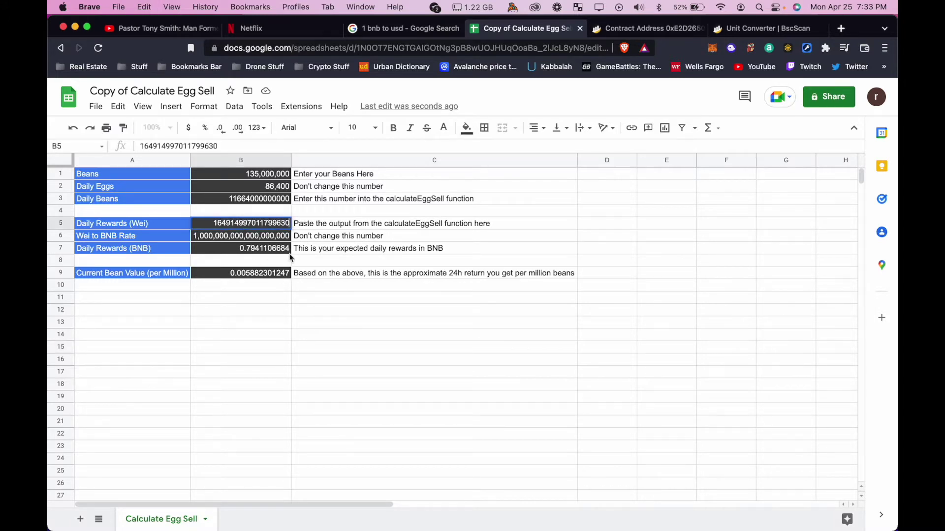
click(331, 309)
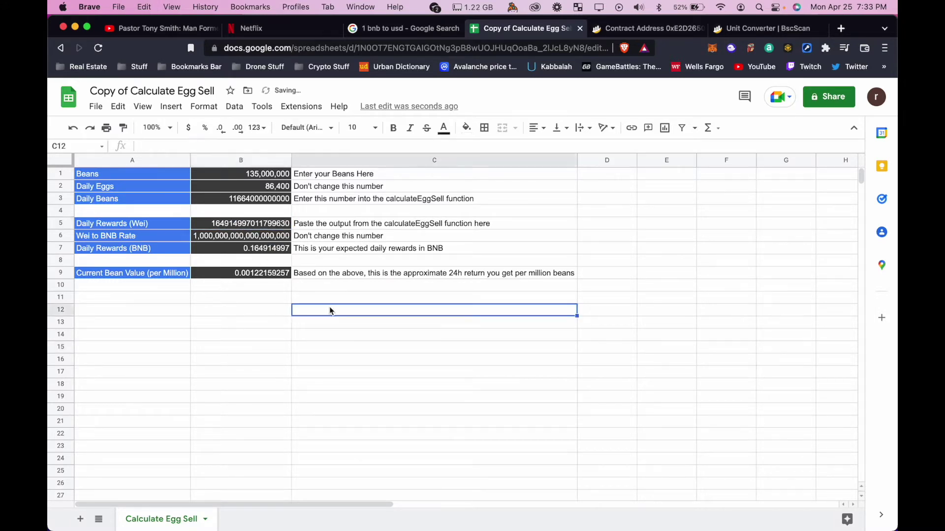
Copy the Daily Rewards (BNB) result from cell B7 and convert 0.164914997 BNB to USD in Google's currency converter
double_click(261, 252)
double_click(213, 232)
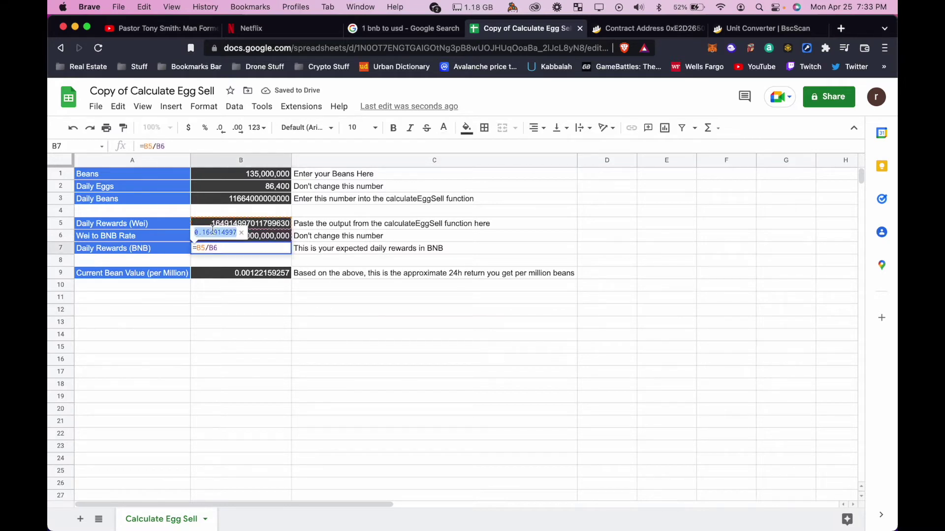
click(241, 359)
click(404, 28)
click(237, 458)
key(cmd+v)
key(Tab)
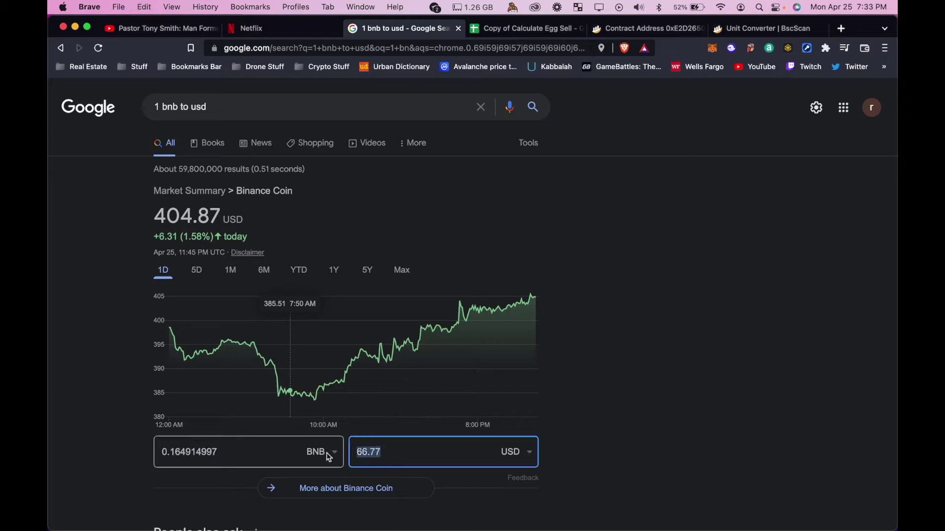
Return to the spreadsheet's Beans amount, switch to Calculator and enter 135000000 as the first number of an addition
click(544, 31)
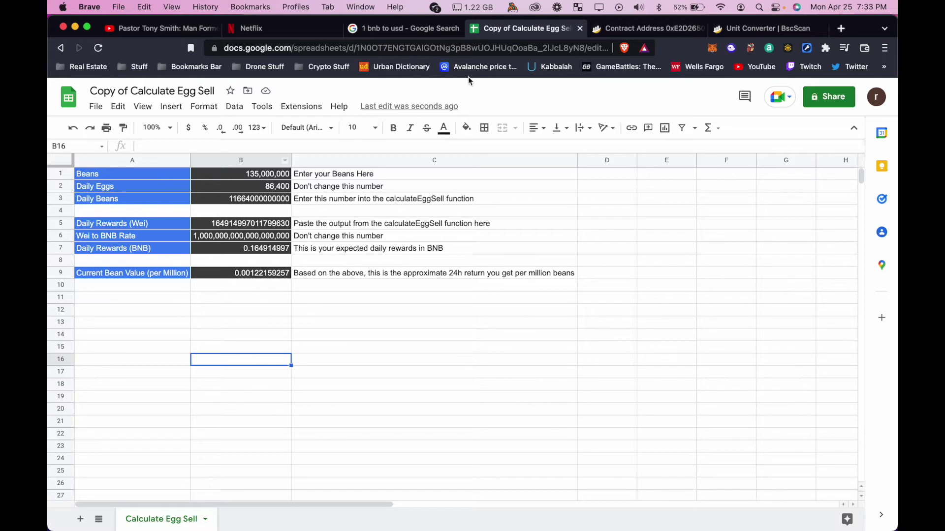
double_click(261, 178)
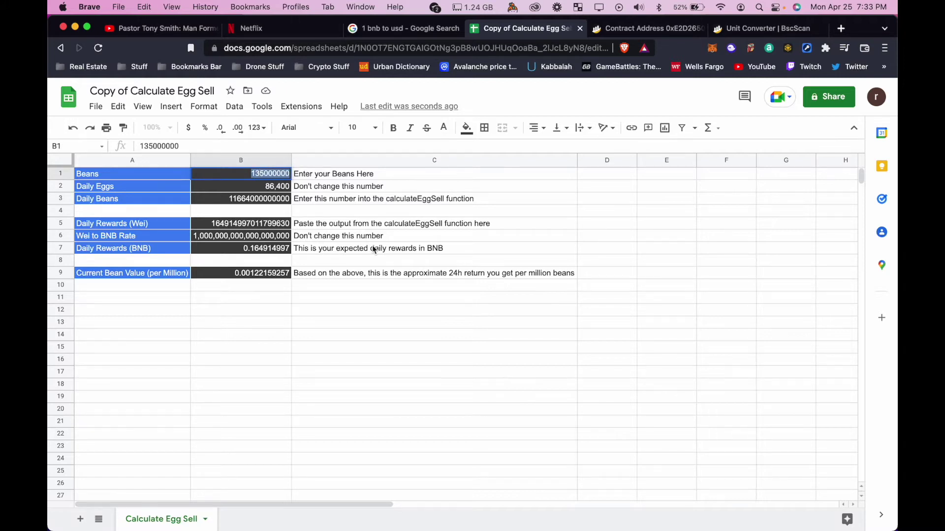
key(super+space)
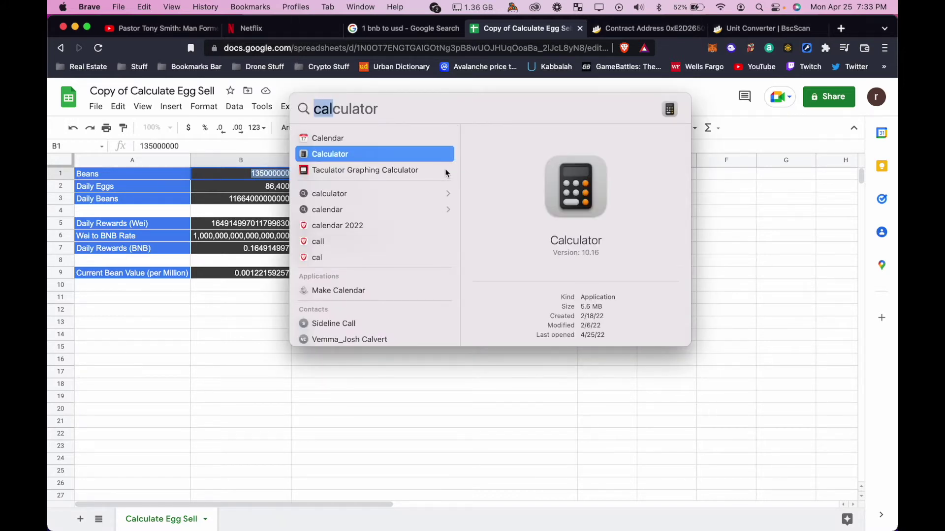
click(411, 156)
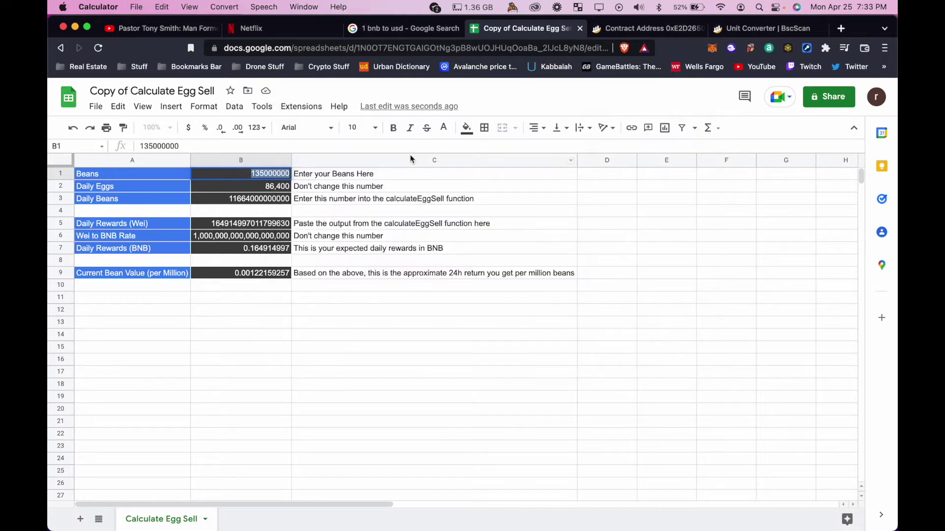
click(607, 191)
click(602, 266)
click(666, 275)
click(639, 256)
click(627, 308)
double_click(627, 308)
click(626, 308)
click(626, 308)
click(626, 308)
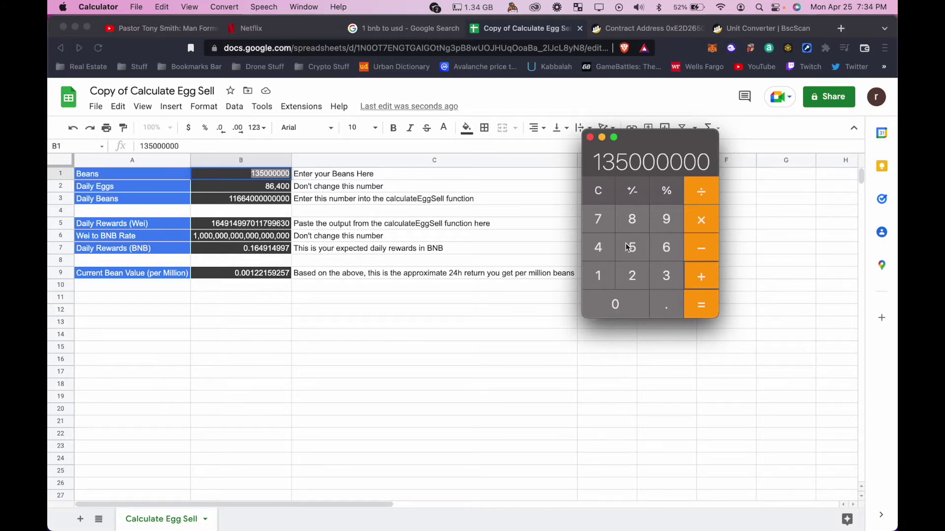
Add 10000000 to the entered Beans amount in Calculator
click(606, 277)
click(615, 306)
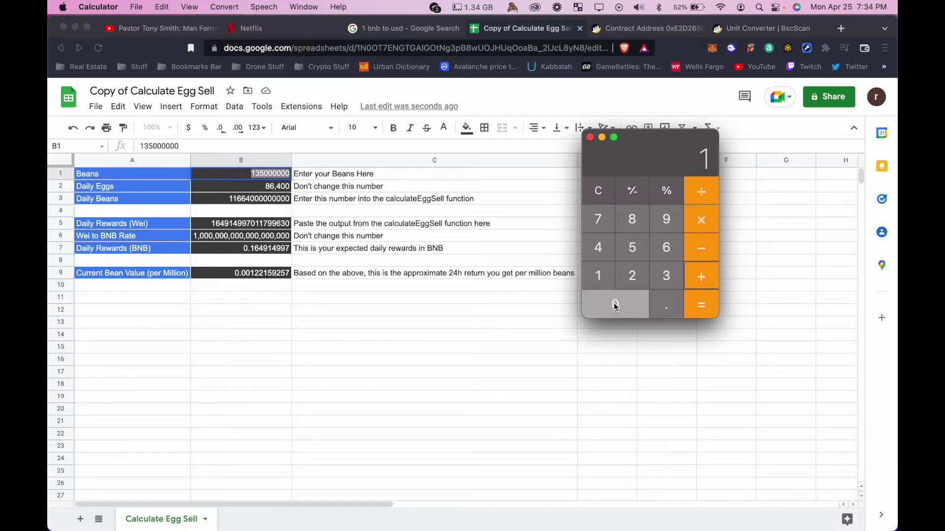
double_click(619, 307)
click(619, 307)
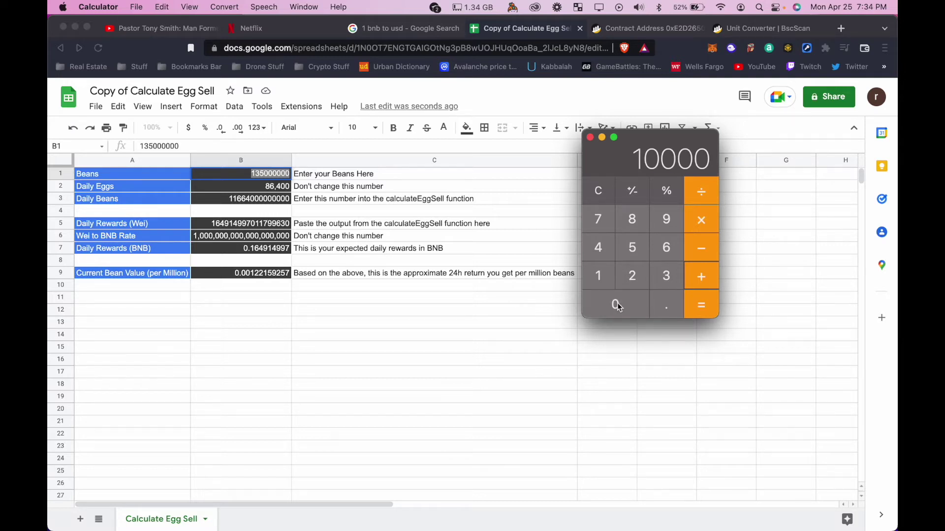
click(619, 307)
click(619, 307)
click(619, 307)
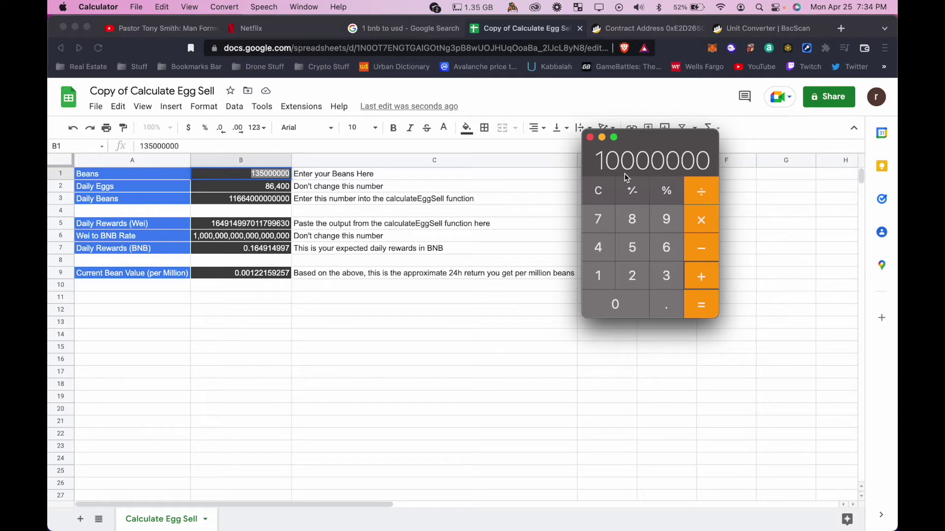
click(702, 312)
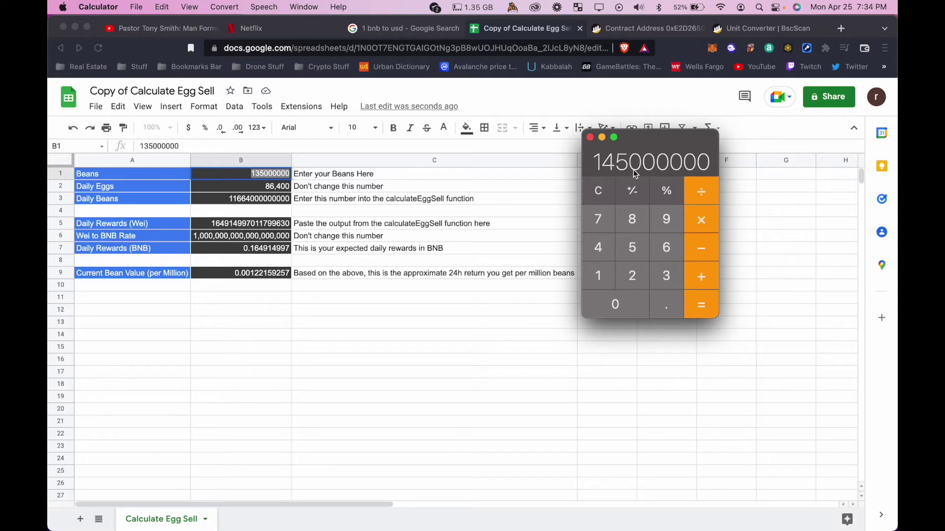
Change the Beans amount in cell B1 of the spreadsheet to 145,000,000
click(264, 174)
click(261, 173)
key(BackSpace)
text(4)
key(Return)
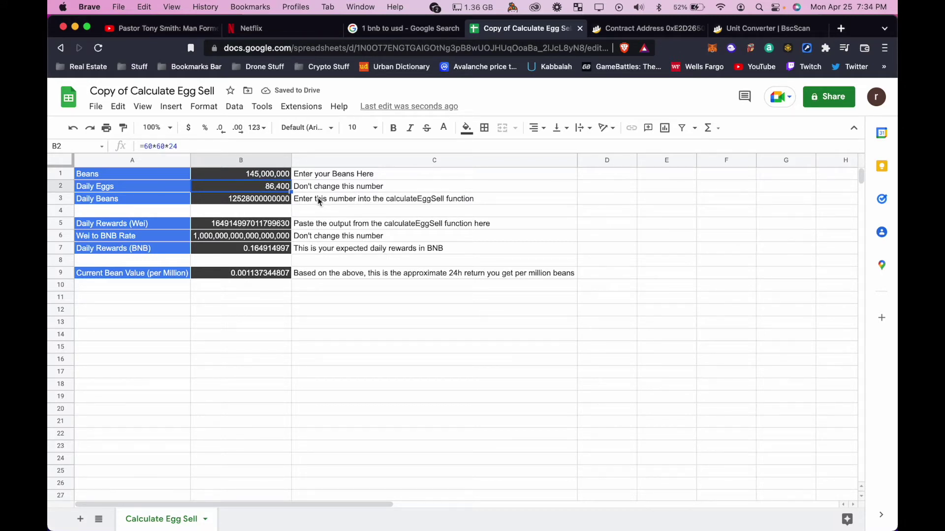
double_click(270, 200)
double_click(233, 186)
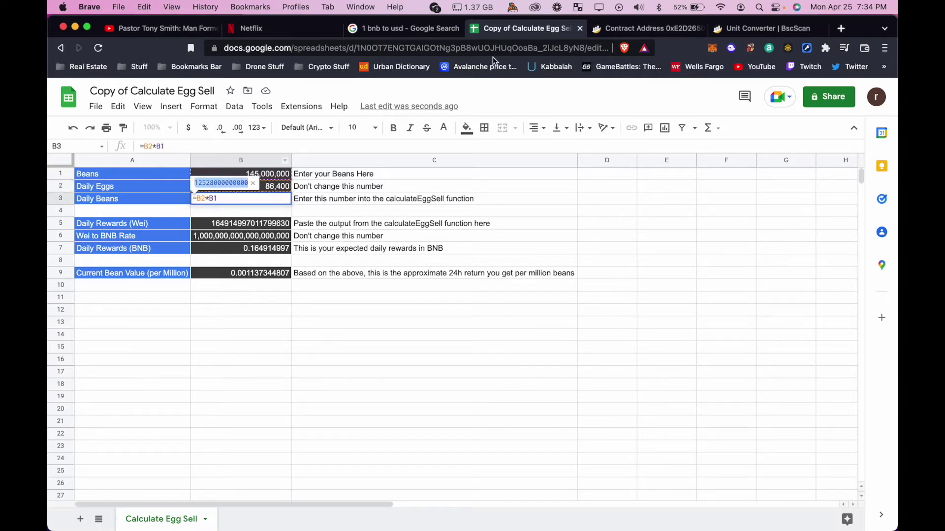
click(616, 34)
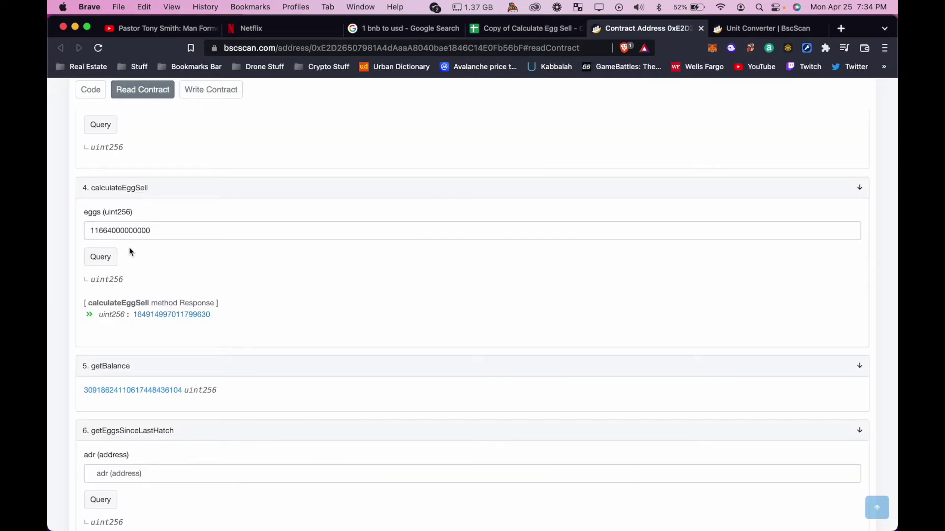
double_click(171, 230)
key(super+v)
click(101, 257)
click(169, 314)
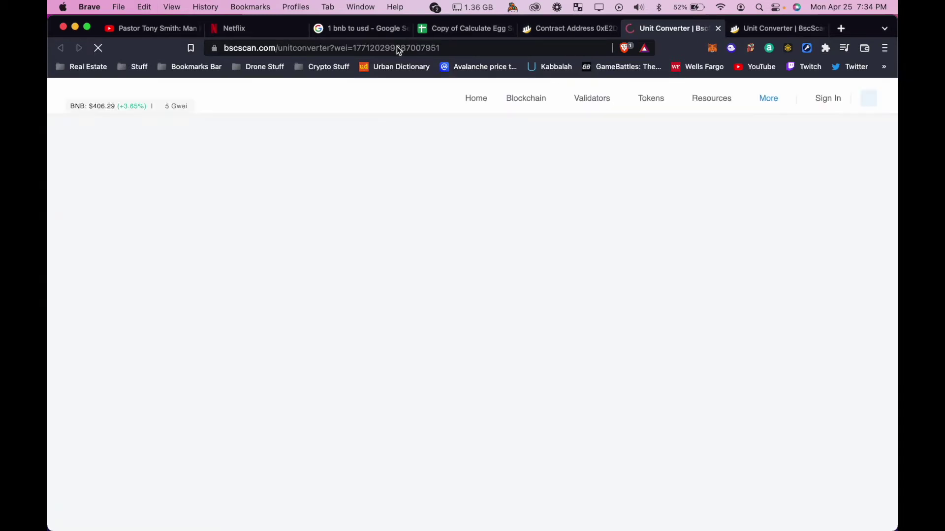
double_click(443, 47)
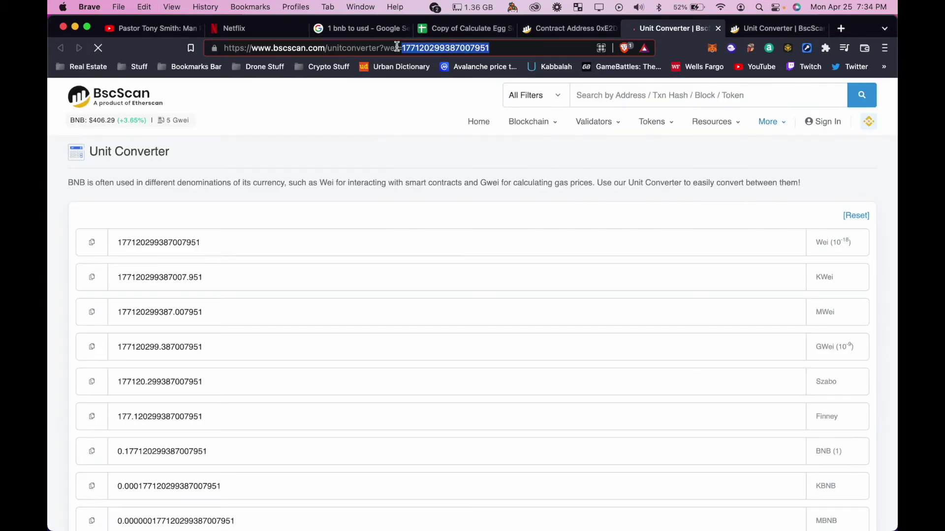
click(454, 30)
click(261, 224)
key(super+v)
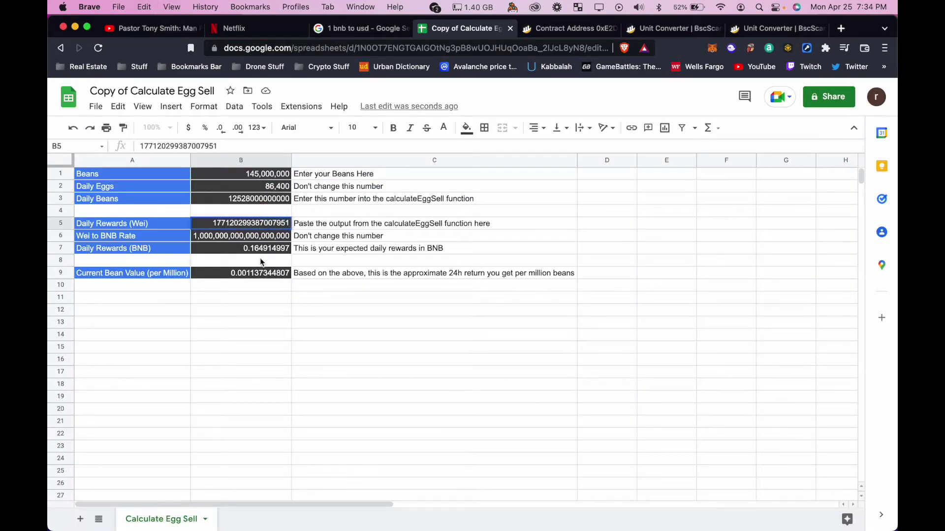
click(275, 310)
Copy the Daily Rewards (BNB) result from the spreadsheet and convert 0.1771202994 BNB to USD in Google's converter
double_click(253, 247)
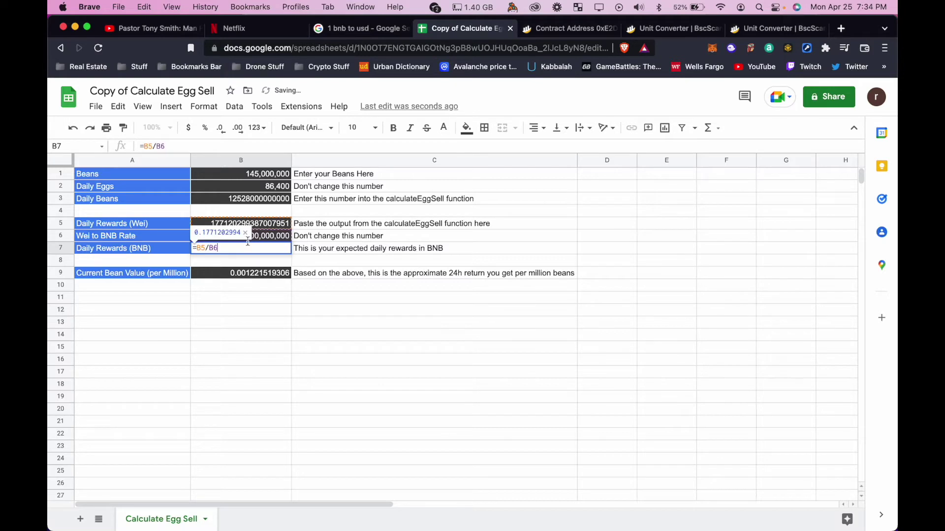
click(346, 326)
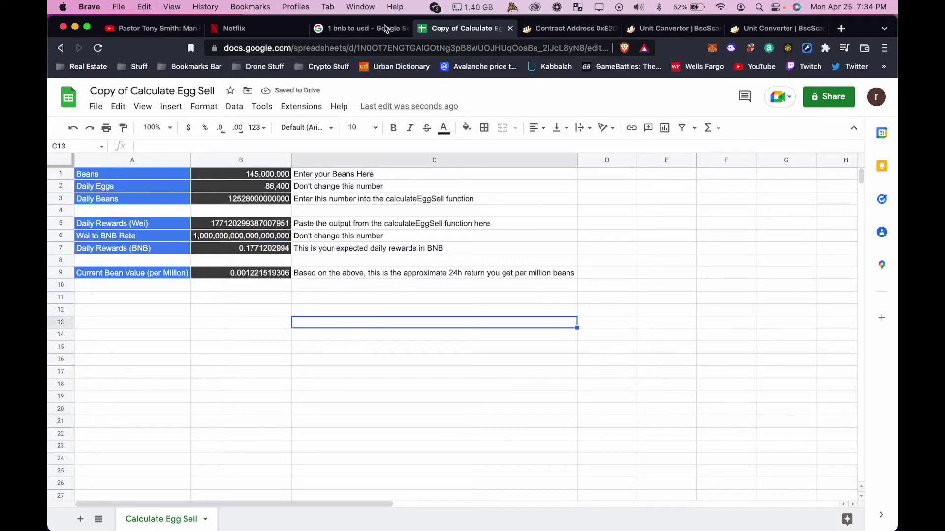
key(ctrl+shift+Tab)
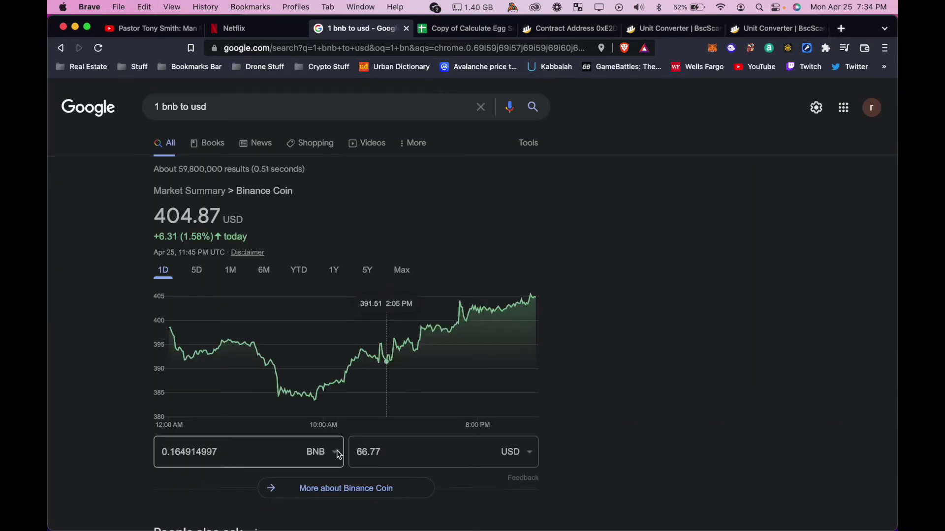
click(243, 452)
drag(243, 452, 101, 420)
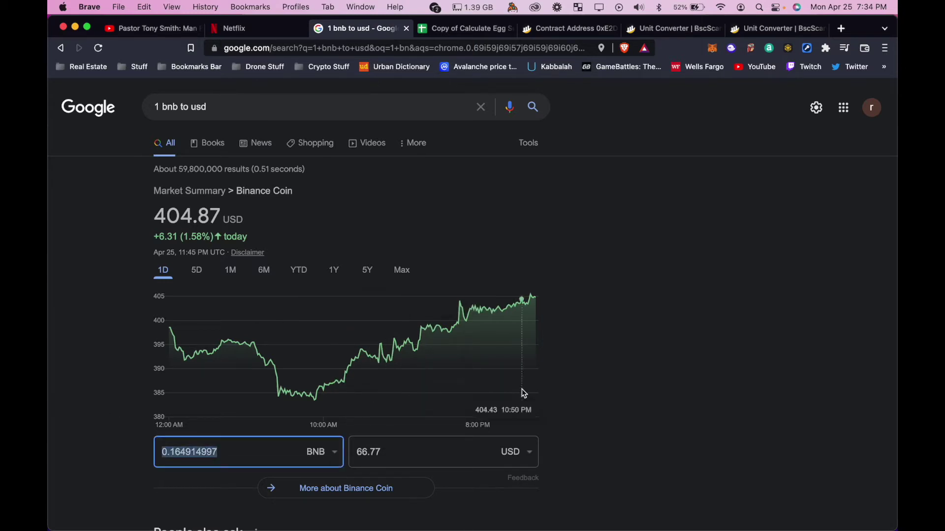
text(0.1771202994)
key(super+a)
key(super+c)
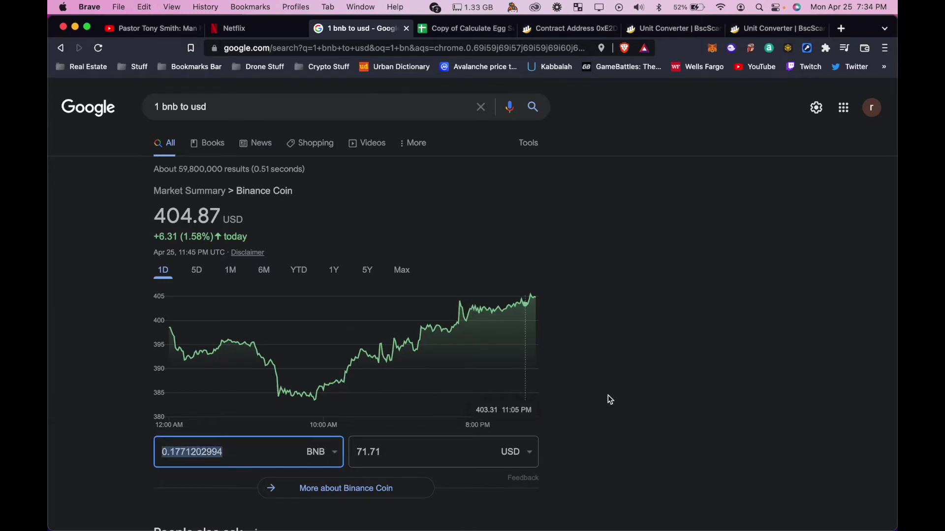
Restore the previous BNB amount in the converter for comparison and re-enter 0.1771202994 BNB
key(super+z)
key(super+z)
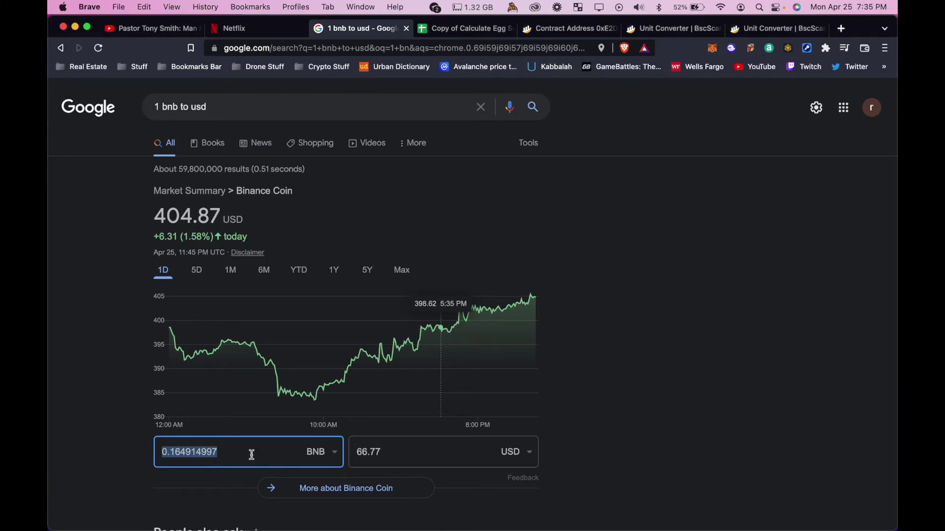
scroll(376, 448, down, 3)
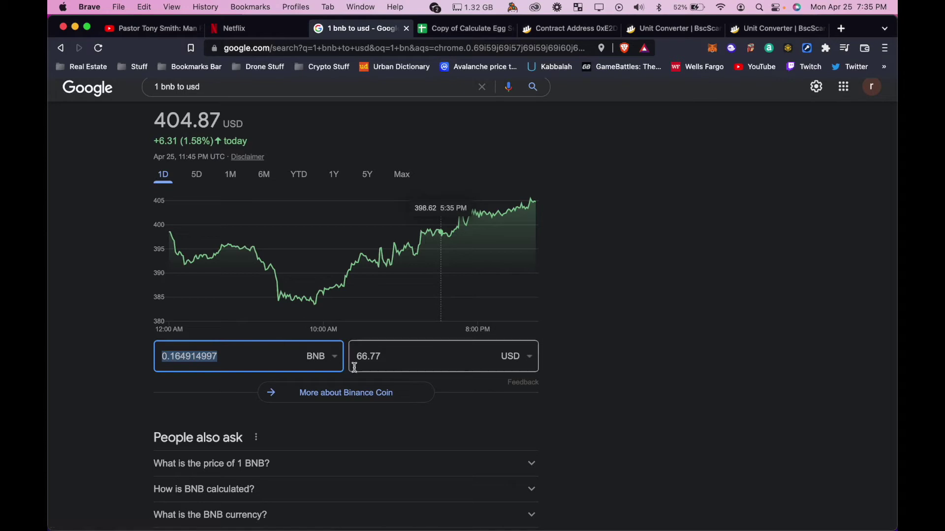
key(super+v)
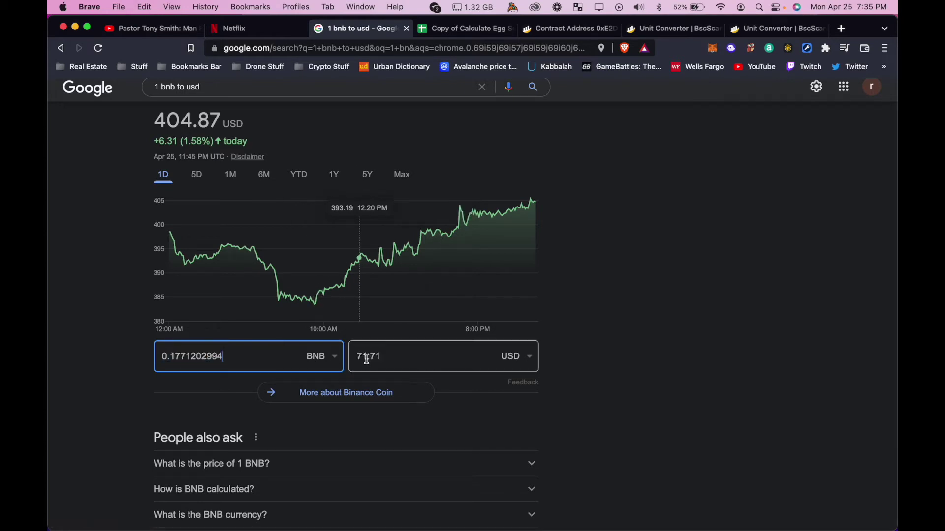
Switch to Calculator, clear it and subtract 66 from 71
key(ctrl+Up)
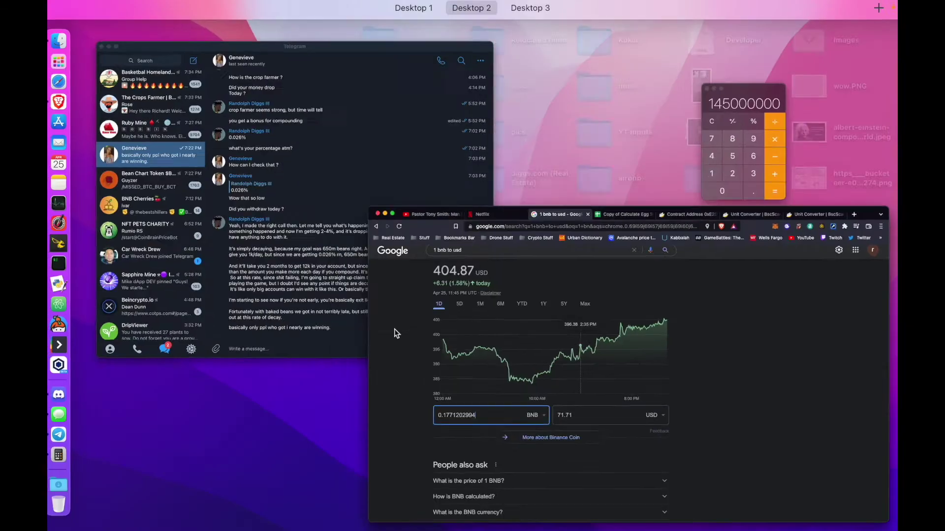
click(758, 123)
click(606, 193)
click(600, 219)
click(599, 277)
click(706, 246)
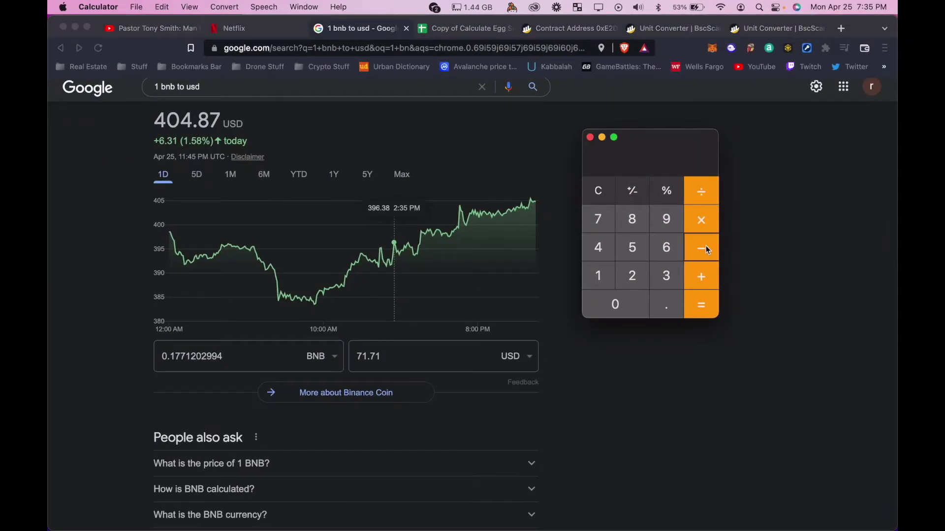
double_click(667, 247)
click(705, 308)
Subtract 20 from the difference in Calculator
click(699, 252)
click(635, 281)
click(639, 299)
click(708, 315)
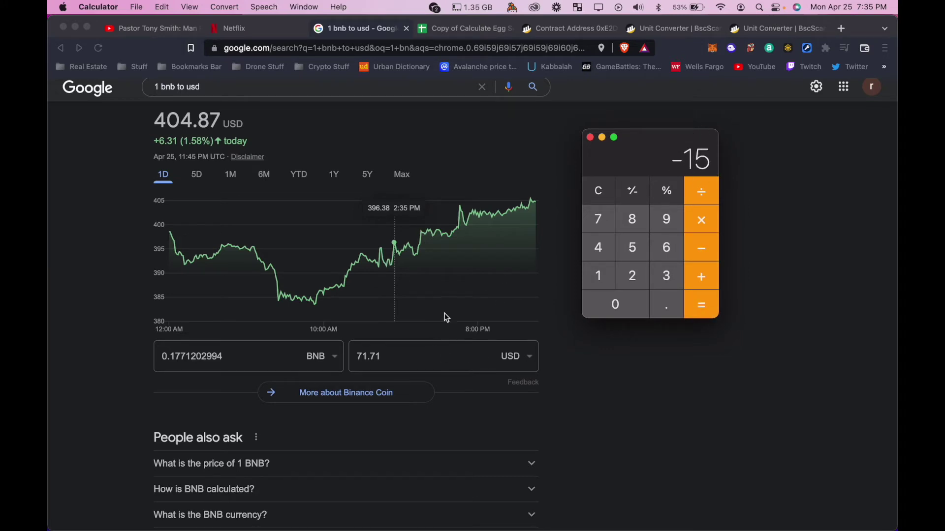
Return to the Calculate Egg Sell spreadsheet and change the Beans amount in cell B1 to 650,000,000
click(343, 368)
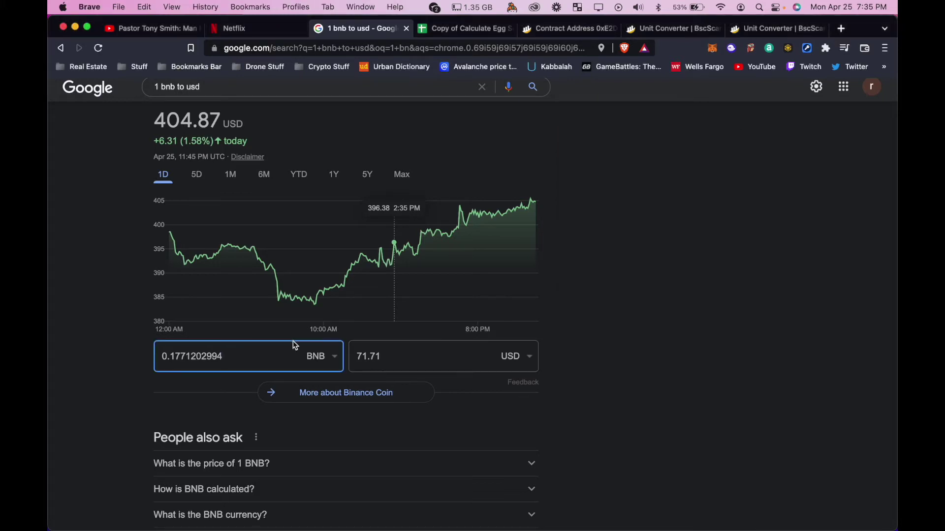
scroll(293, 342, up, 2)
click(463, 28)
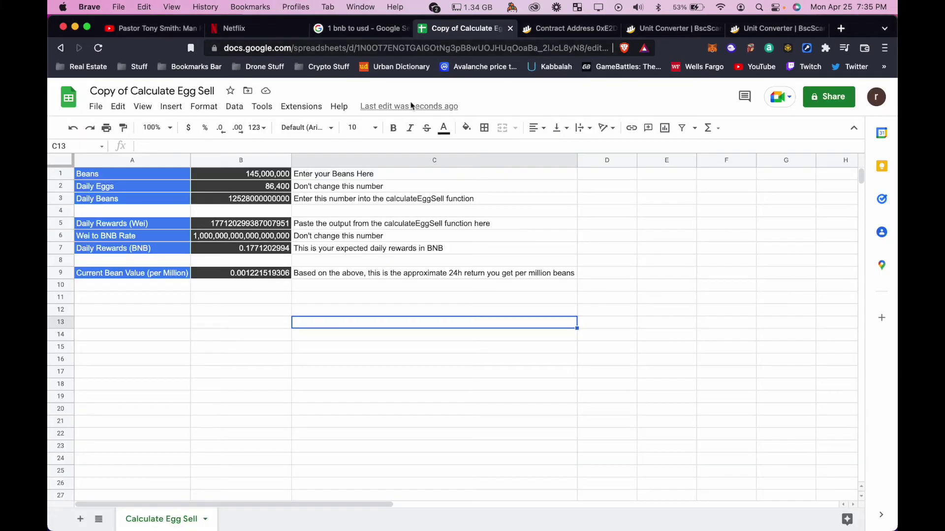
click(279, 176)
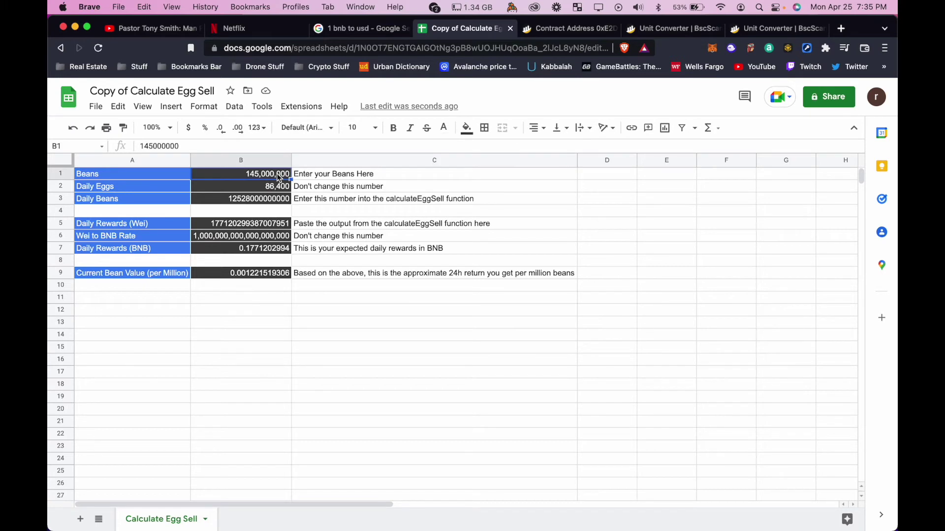
double_click(274, 176)
double_click(272, 174)
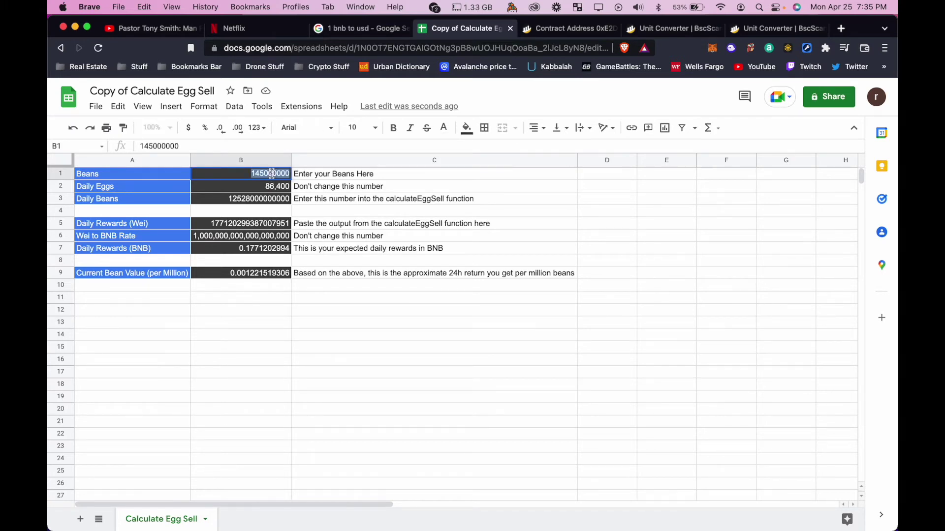
text(650)
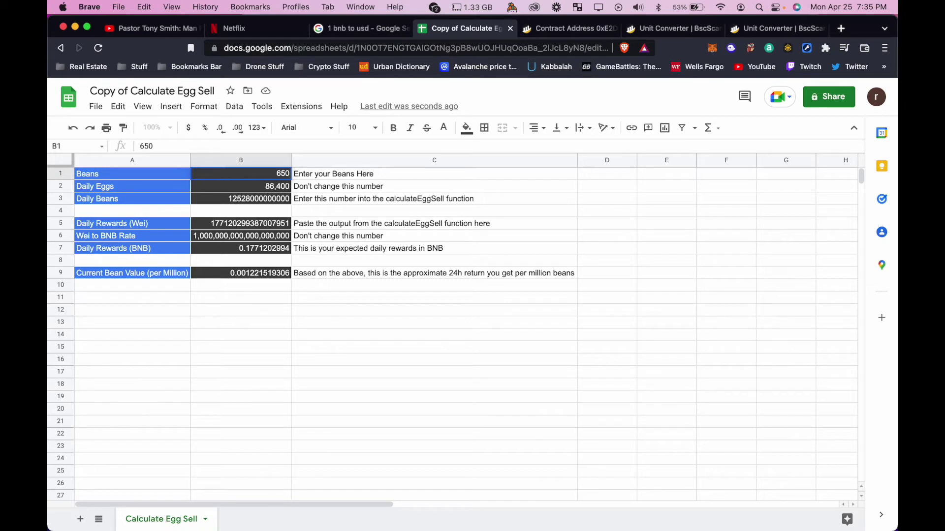
key(Return)
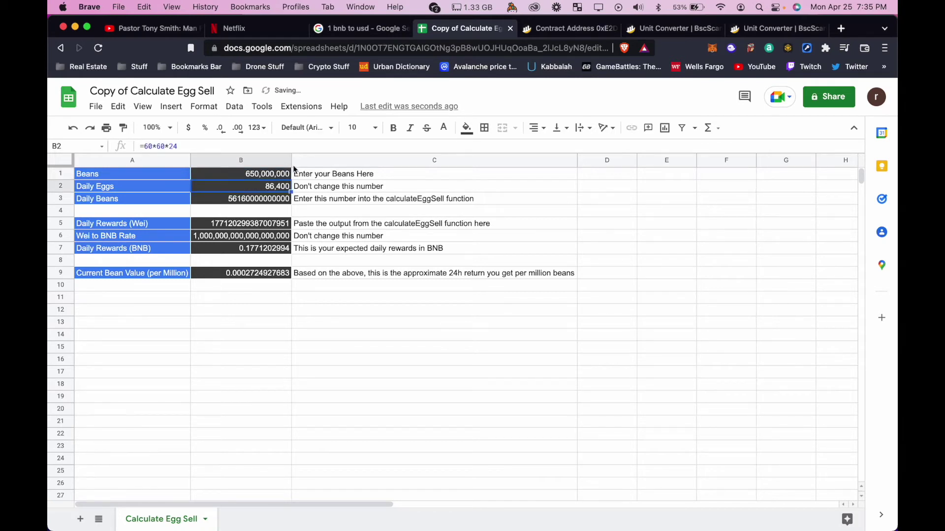
double_click(265, 200)
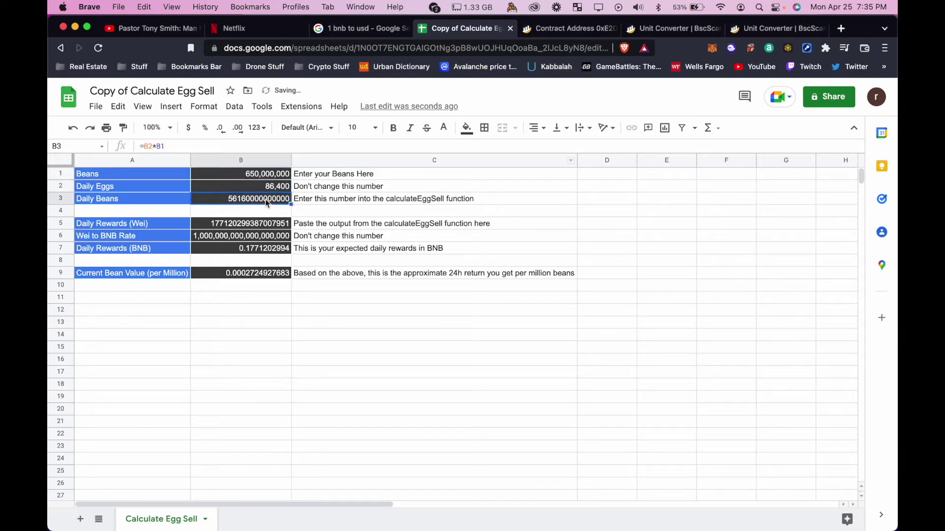
double_click(231, 183)
key(super+c)
click(556, 28)
click(164, 233)
key(super+a)
key(super+v)
click(104, 266)
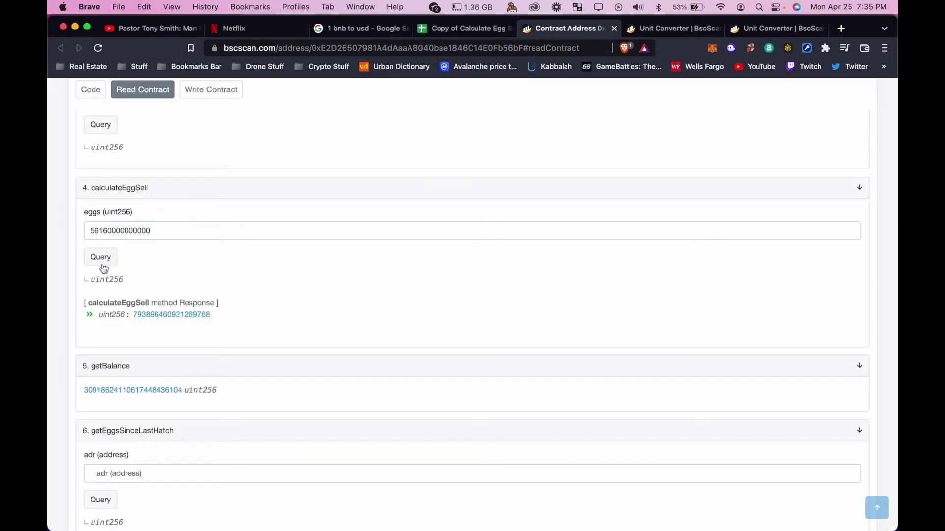
Try to copy the calculateEggSell result from the Unit Converter, and open the Daily Rewards (Wei) cell in the spreadsheet for editing
click(463, 29)
click(581, 29)
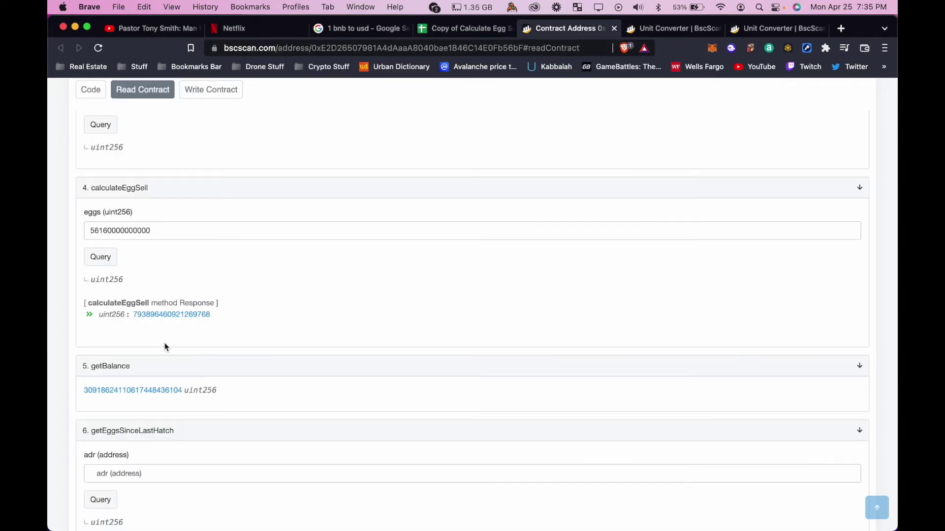
click(163, 316)
click(410, 45)
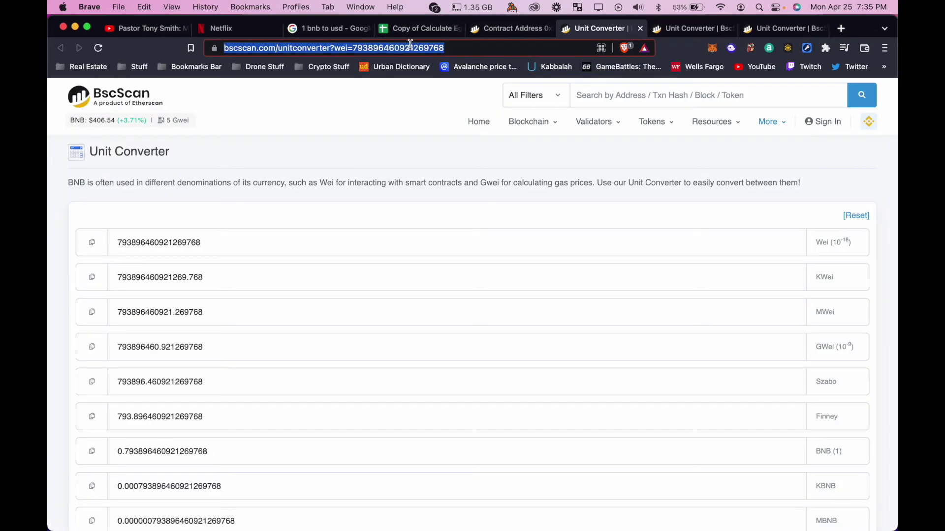
double_click(410, 48)
click(418, 28)
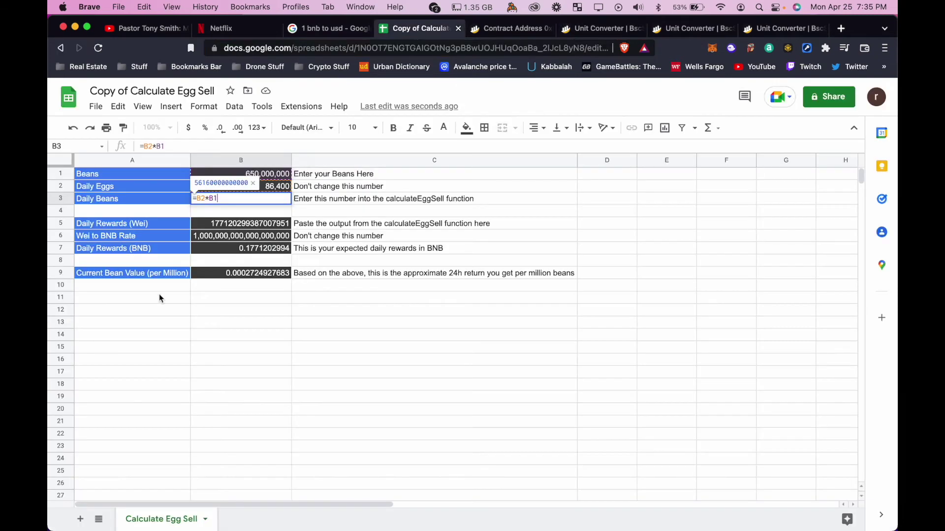
double_click(248, 223)
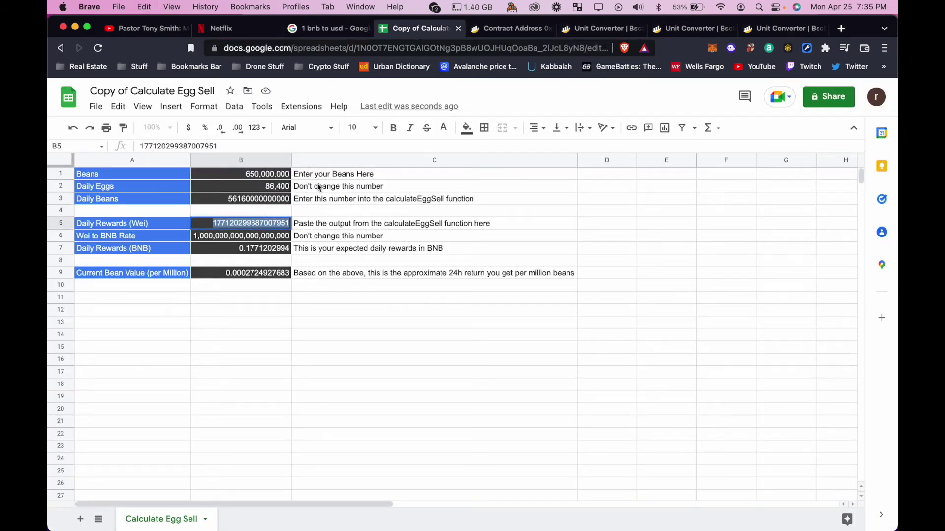
click(492, 30)
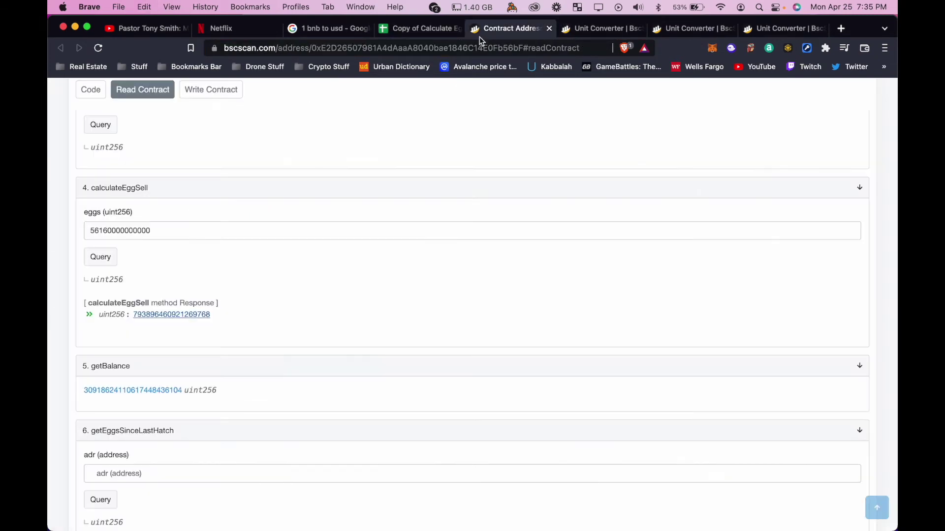
click(163, 315)
double_click(425, 48)
key(super+c)
click(385, 34)
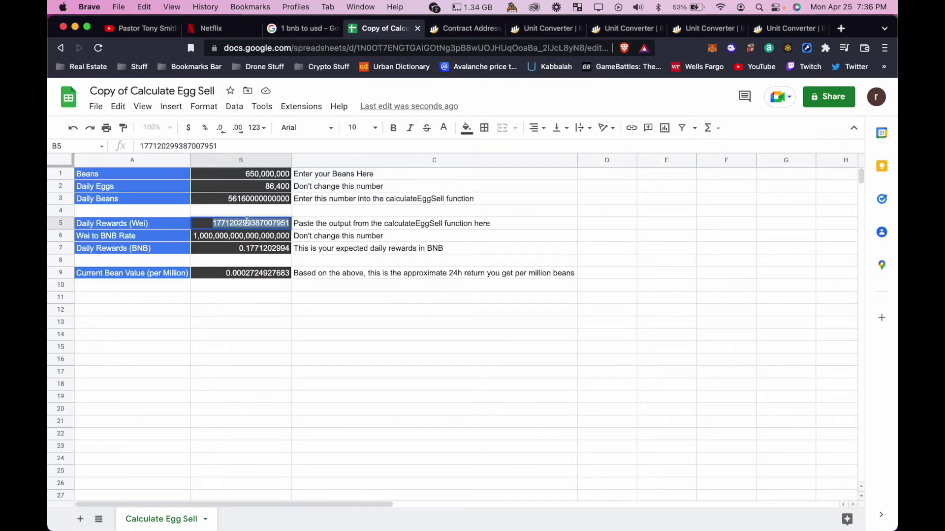
key(super+v)
click(310, 313)
Copy the new Daily Rewards (BNB) result, convert 0.7938964609 BNB to USD in Google's converter and select the USD amount
double_click(266, 250)
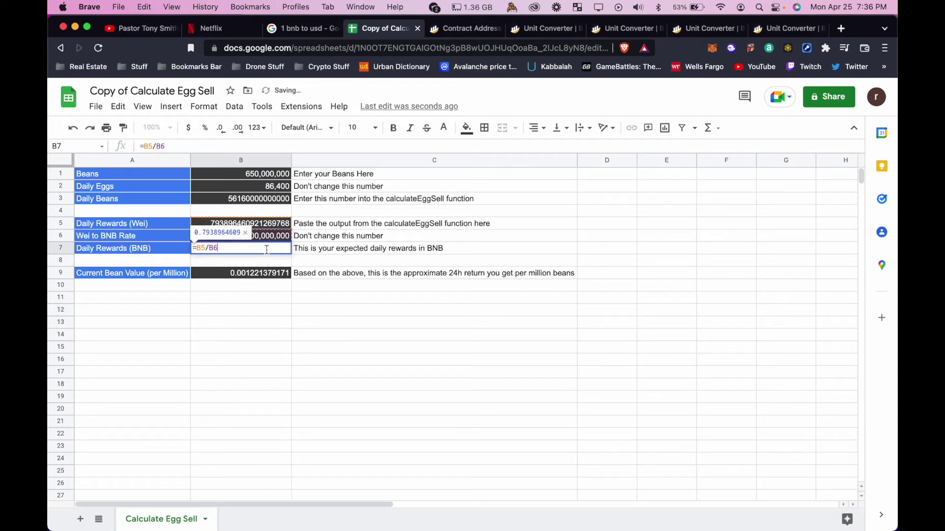
double_click(210, 232)
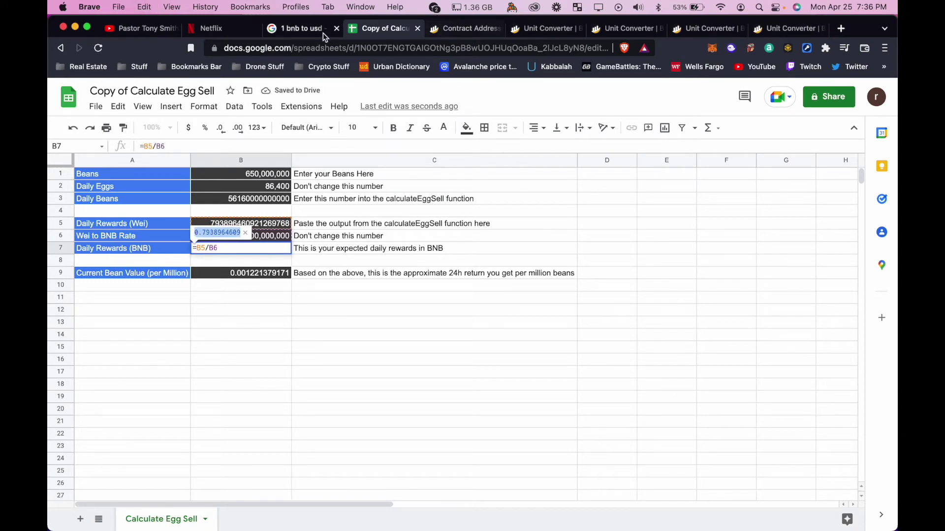
click(307, 31)
click(239, 380)
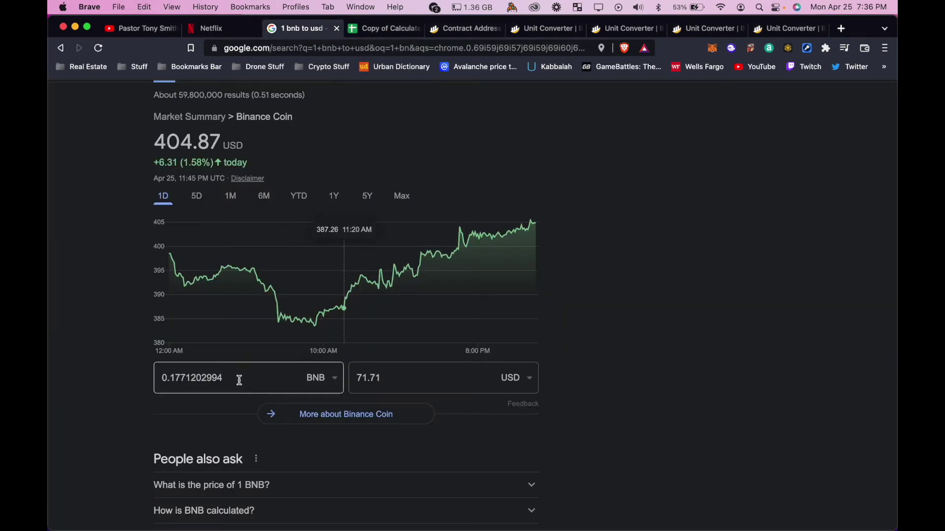
key(super+a)
key(super+v)
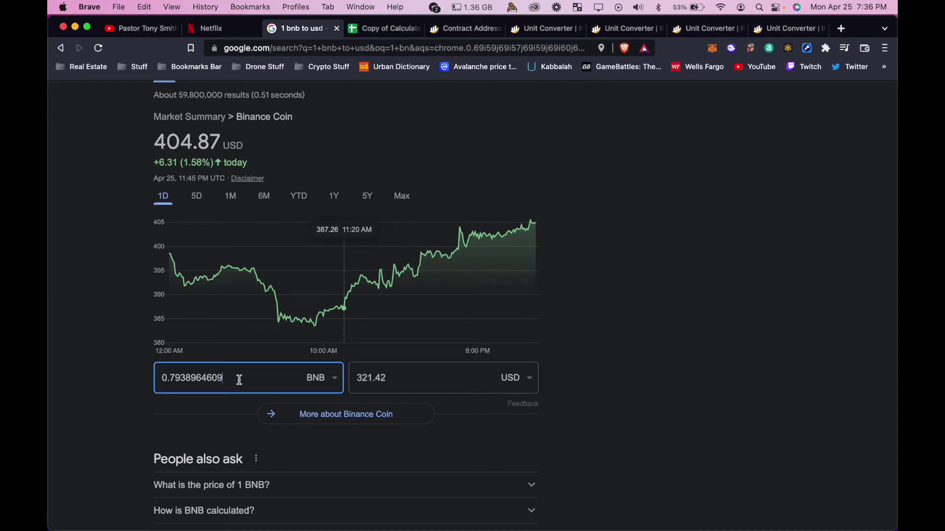
click(405, 371)
key(super+a)
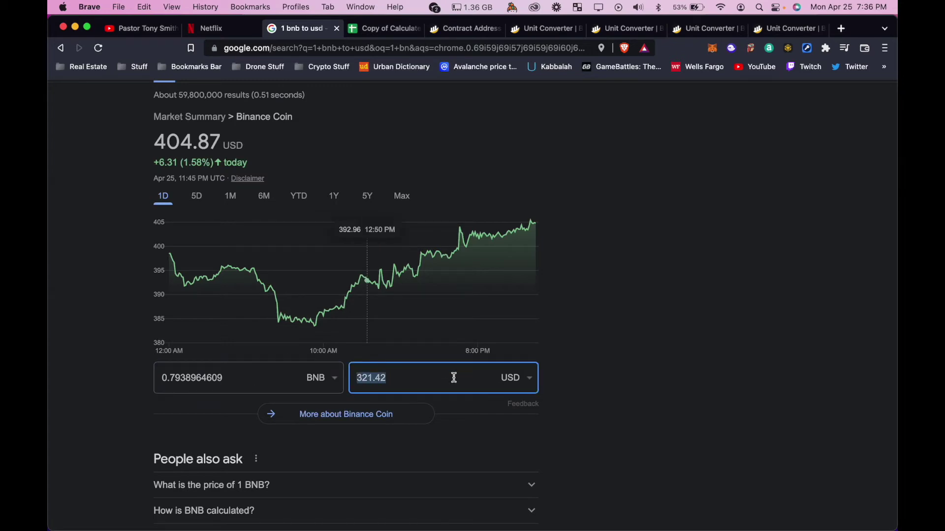
Switch to Calculator, clear it and divide 650000000 by 55000
key(ctrl+Up)
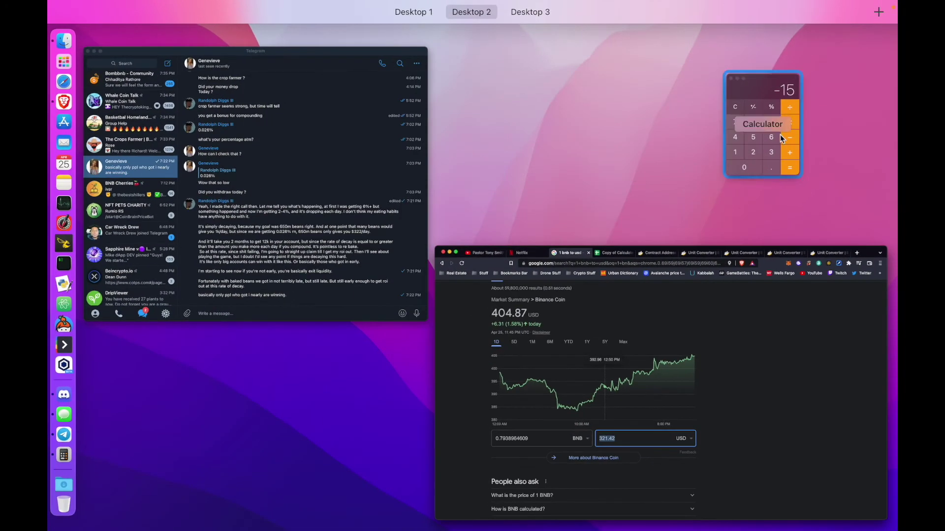
click(768, 112)
click(599, 191)
click(665, 246)
click(633, 247)
double_click(628, 301)
triple_click(628, 300)
click(628, 300)
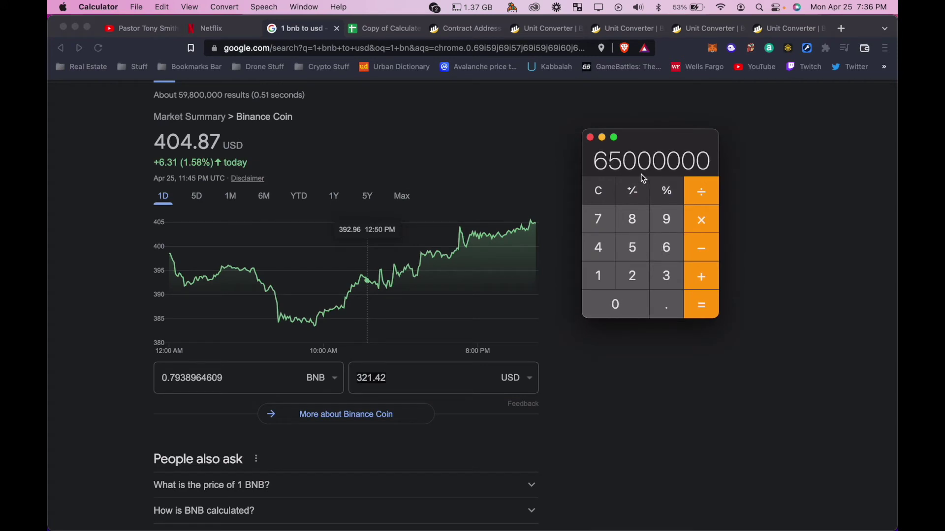
click(623, 293)
click(702, 199)
double_click(639, 238)
double_click(625, 303)
click(625, 303)
click(698, 304)
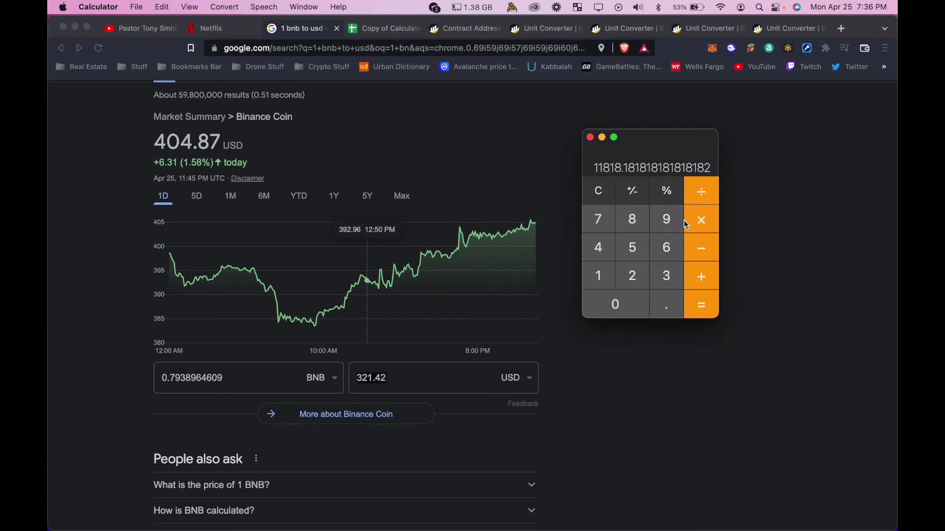
Clear Calculator and multiply 12000 by 2.9%
click(599, 190)
click(600, 274)
click(635, 275)
click(626, 306)
double_click(626, 305)
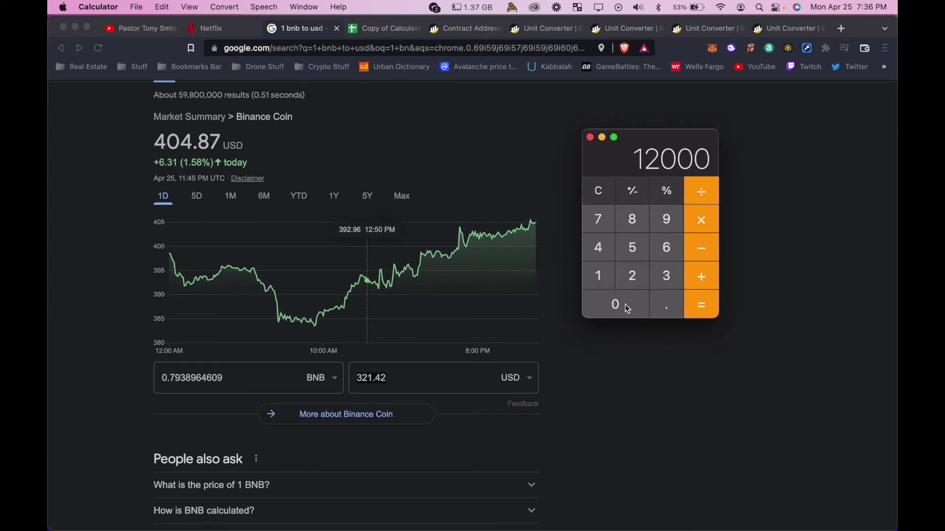
click(698, 223)
click(640, 273)
click(664, 303)
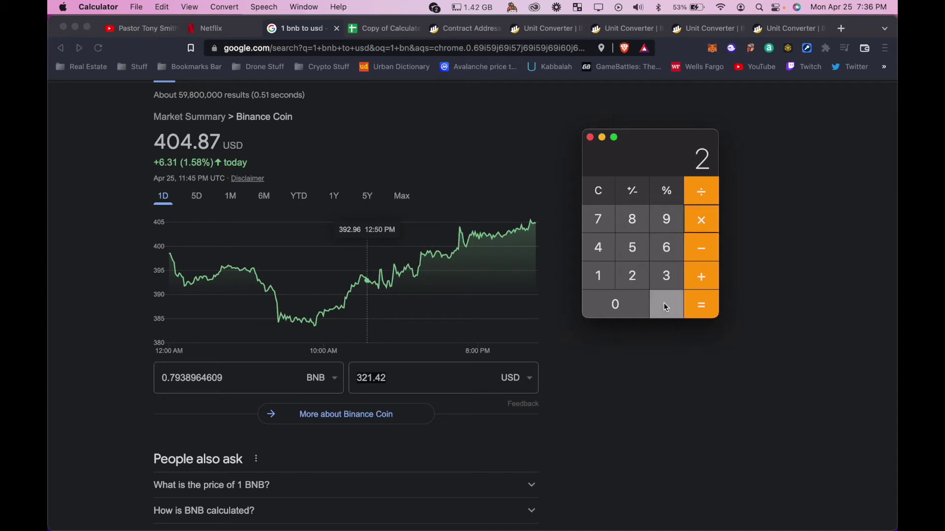
click(669, 217)
click(670, 195)
click(694, 301)
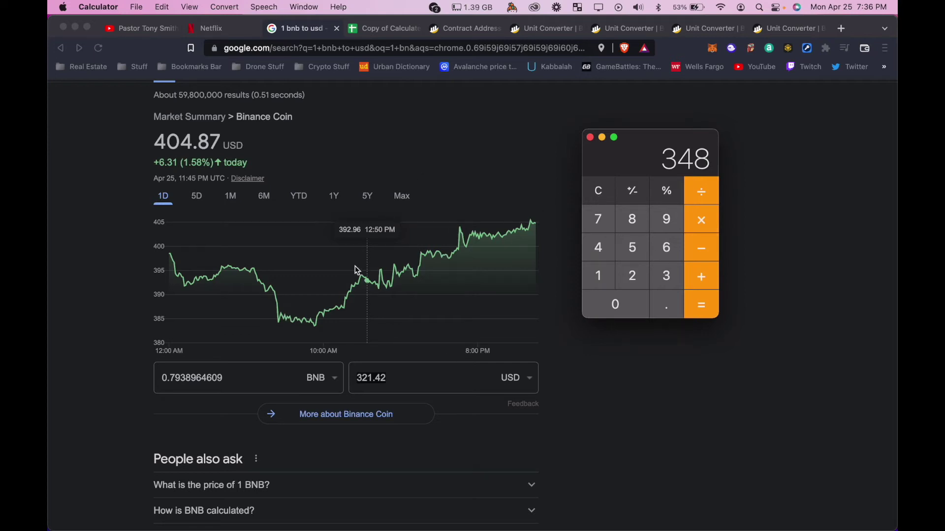
Return to the Copy of Calculate Egg Sell spreadsheet, leave the BNB formula unedited and set Beans to 2,000,000,000
click(382, 30)
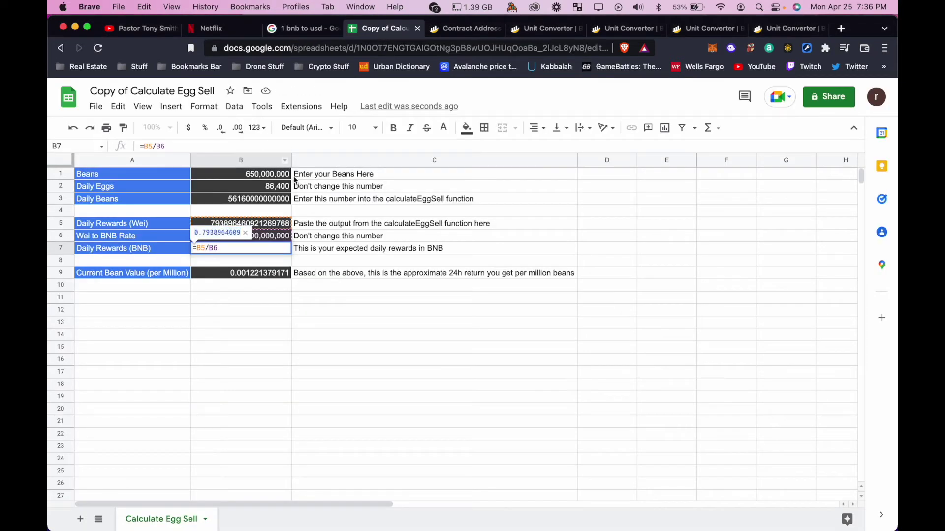
click(320, 311)
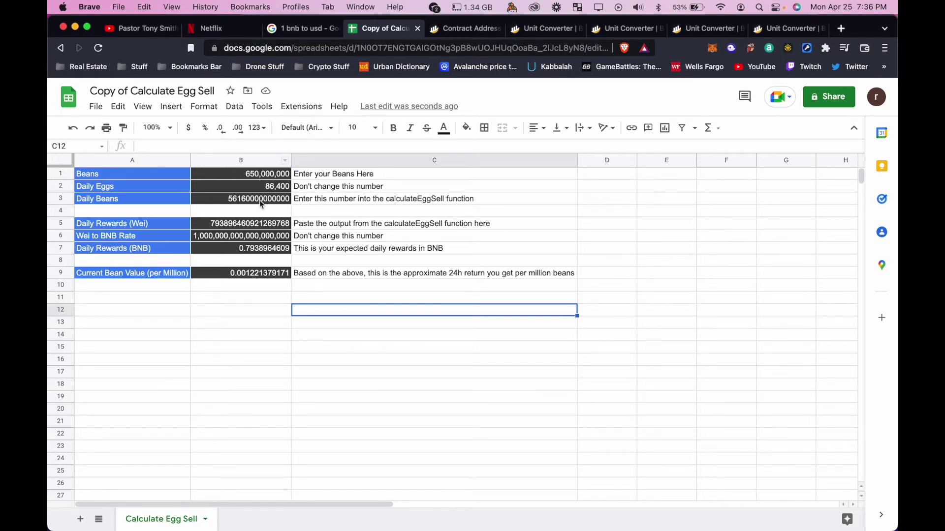
click(277, 174)
double_click(277, 173)
drag(250, 173, 277, 173)
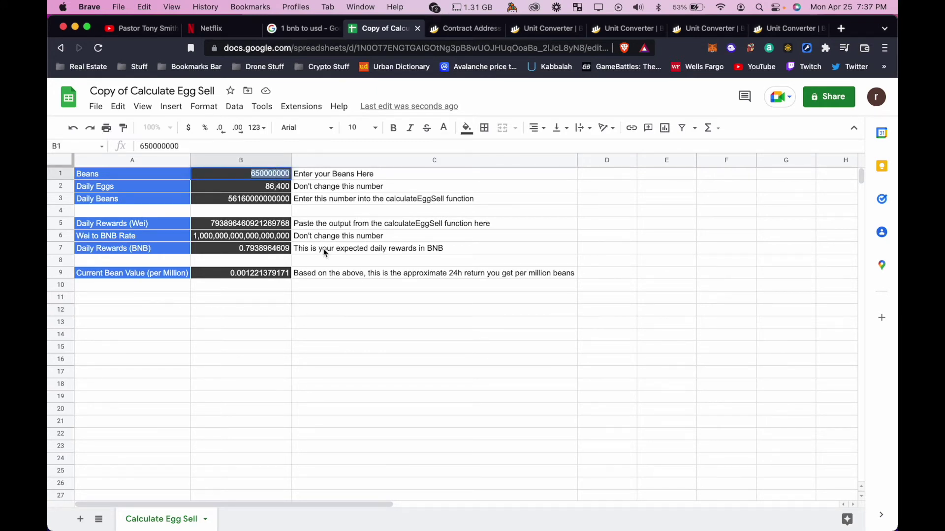
text(20000000)
key(Return)
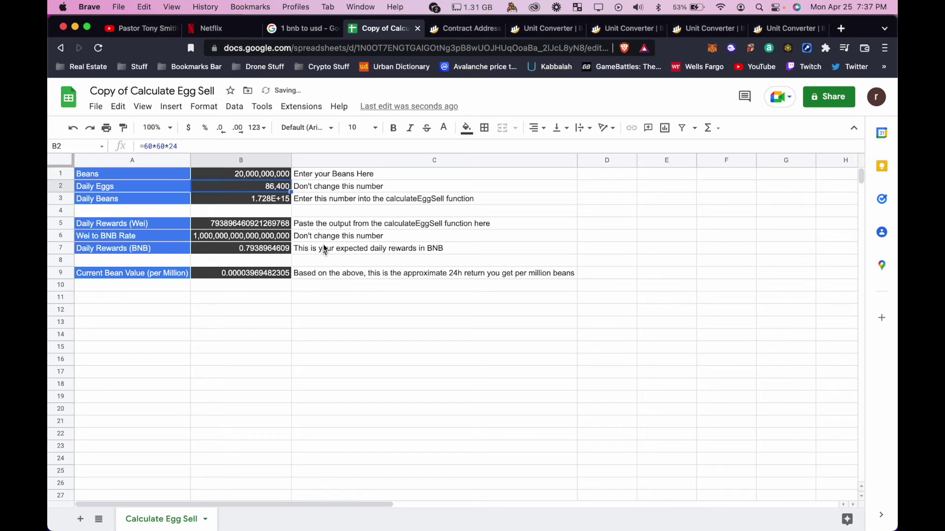
double_click(270, 176)
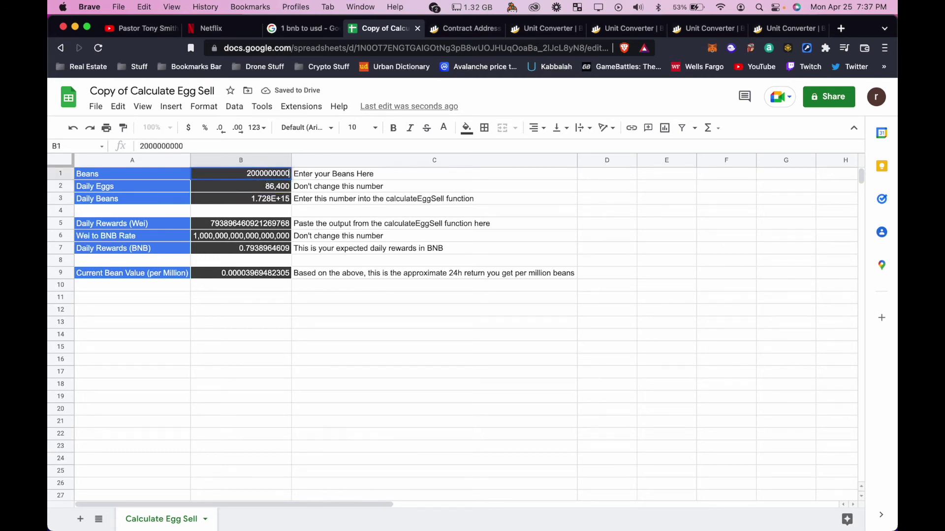
key(Return)
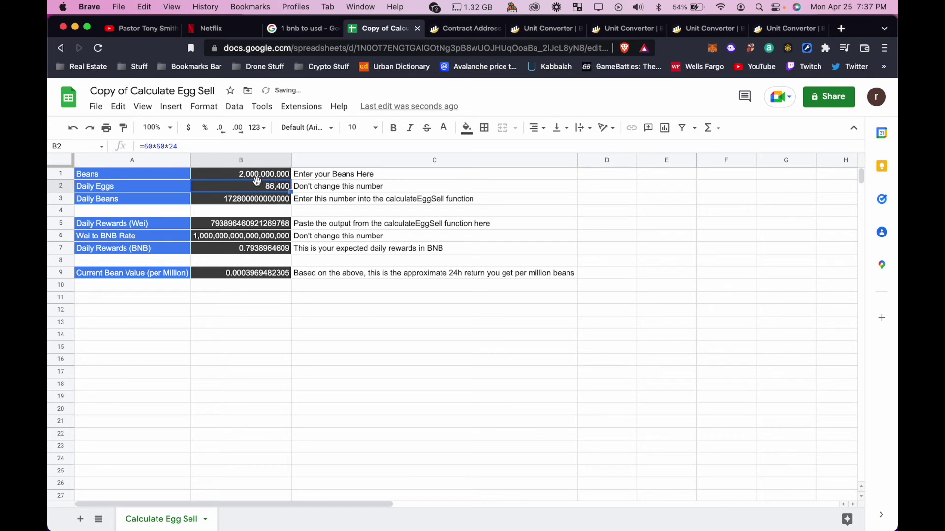
double_click(266, 204)
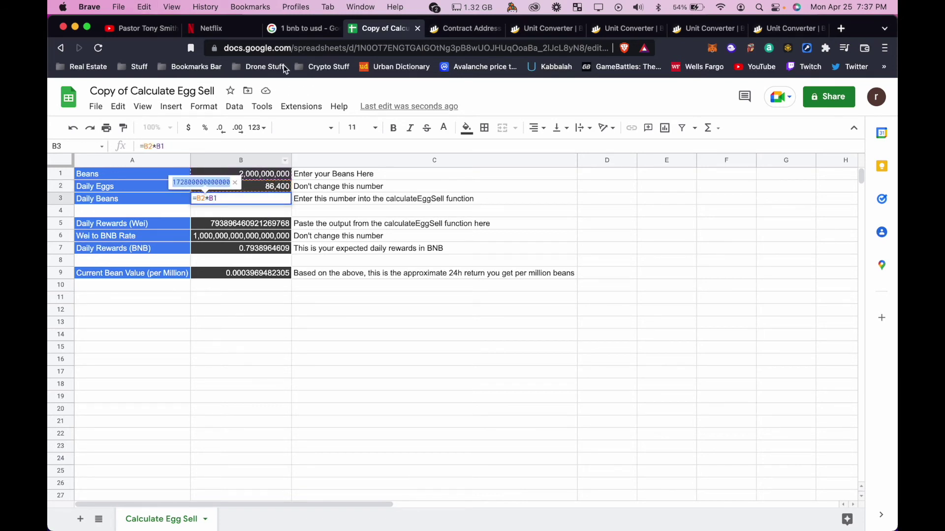
click(463, 28)
double_click(194, 235)
key(super+v)
click(100, 258)
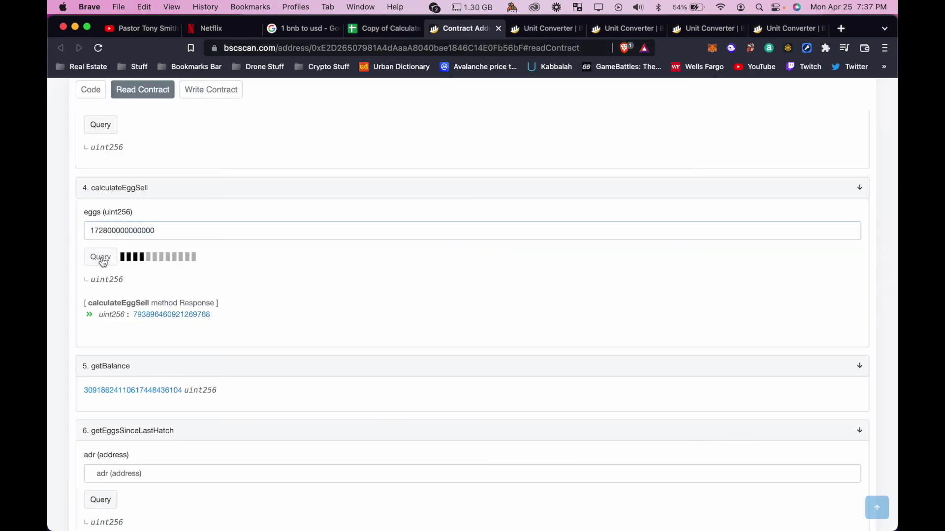
click(152, 319)
drag(498, 48, 402, 48)
key(super+c)
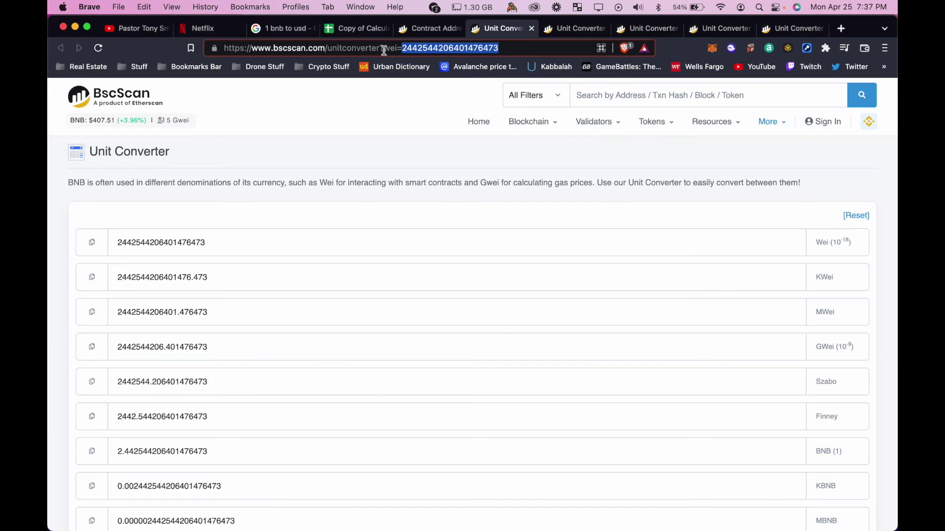
click(352, 33)
click(251, 226)
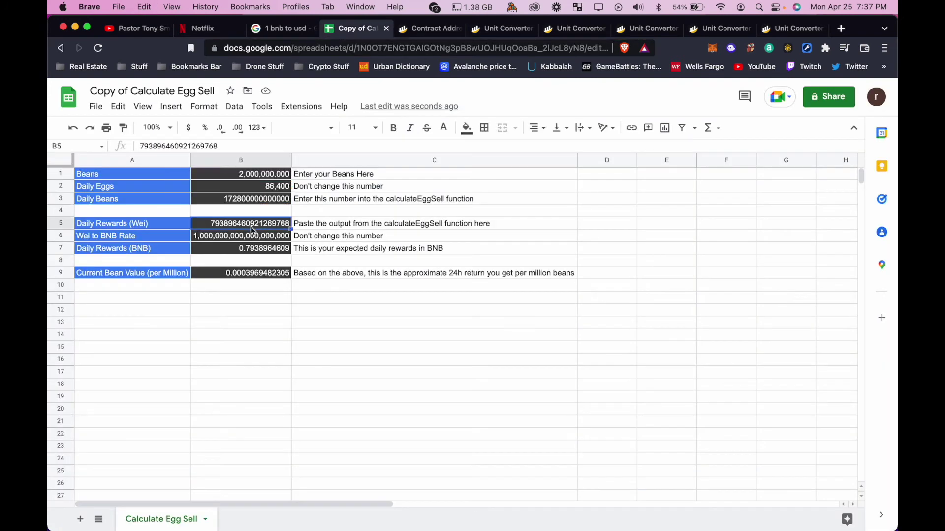
key(super+v)
click(283, 346)
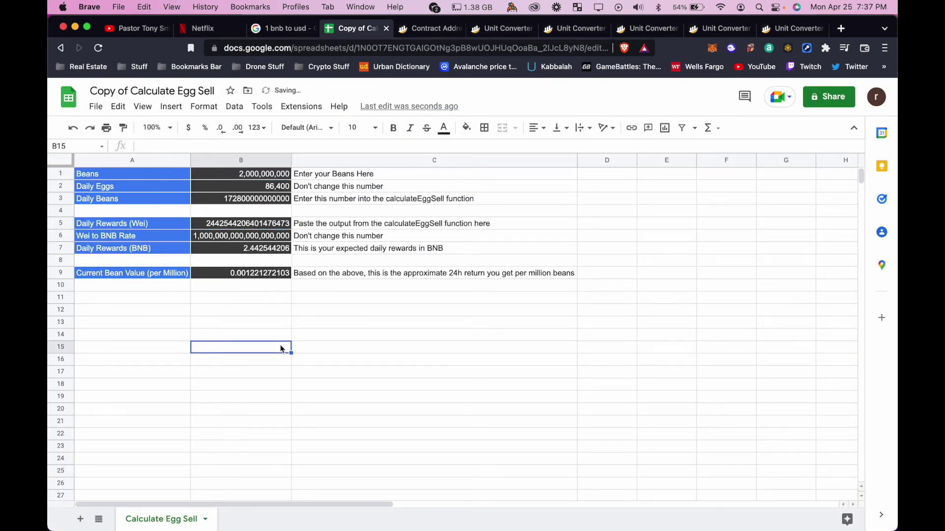
Copy the new Daily Rewards (BNB) result, convert 2.442544206 BNB to USD in Google's converter and select the USD amount
double_click(267, 253)
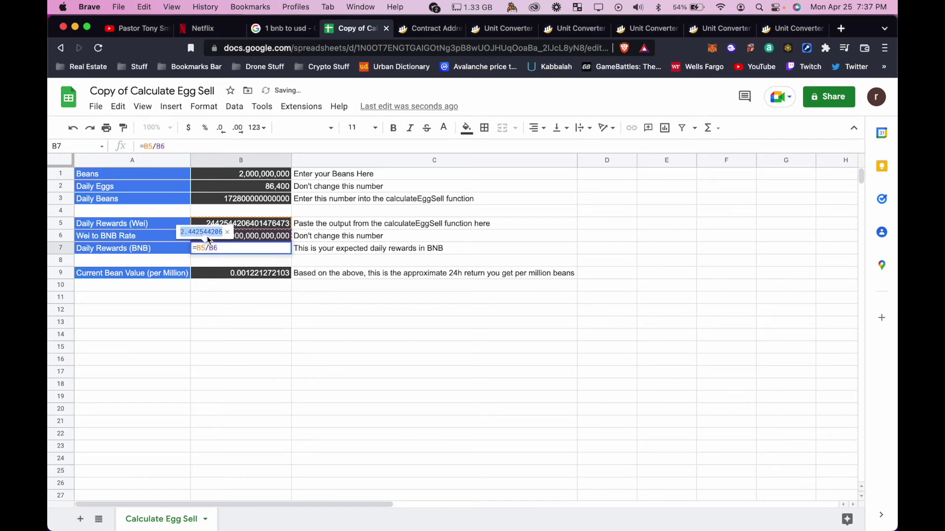
click(288, 29)
click(246, 376)
double_click(246, 376)
text(2.442544206)
double_click(383, 380)
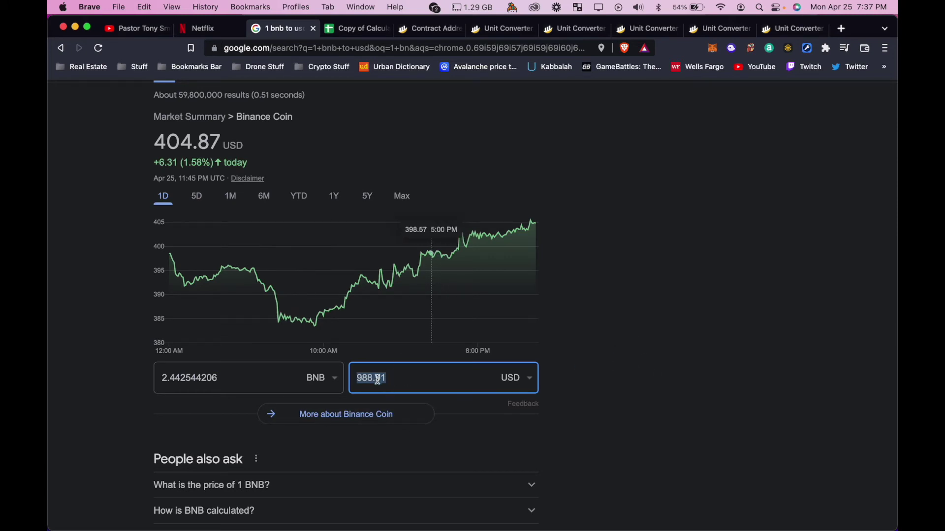
Switch to Calculator and clear the previous calculation
key(ctrl+Up)
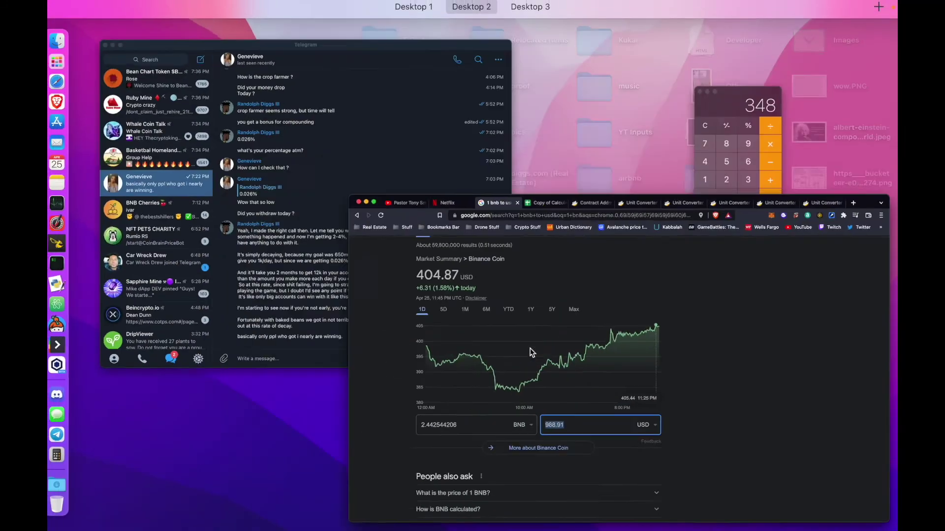
click(767, 125)
click(594, 195)
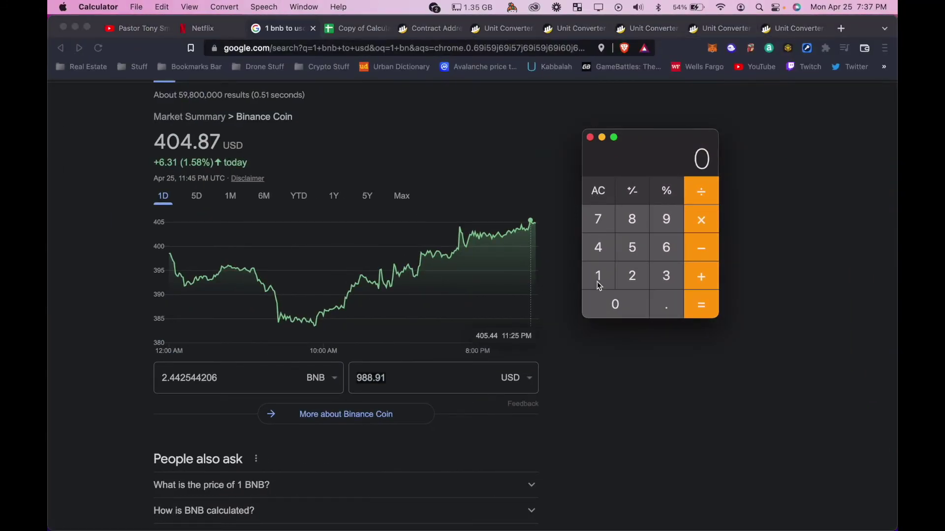
click(618, 283)
click(616, 301)
click(616, 304)
click(616, 304)
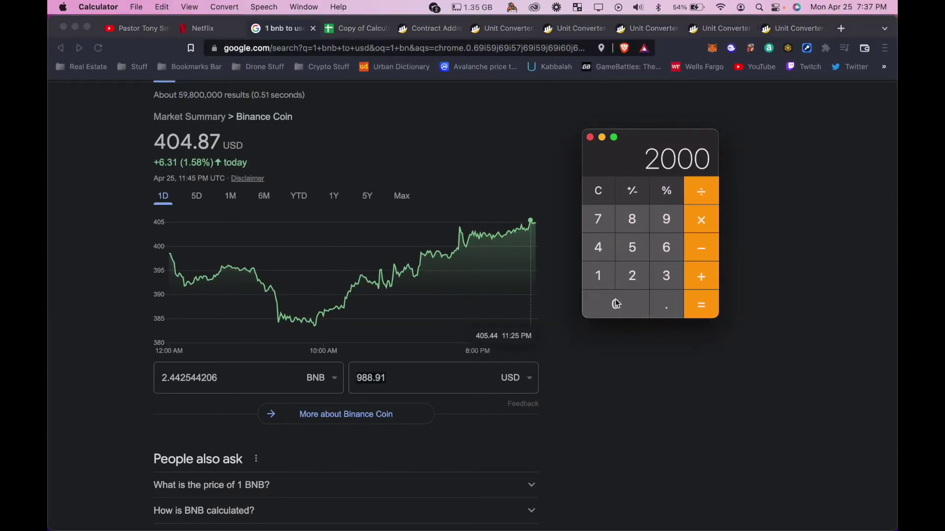
click(616, 304)
click(616, 303)
click(616, 304)
click(616, 304)
click(616, 304)
click(616, 304)
click(616, 303)
click(701, 192)
click(637, 248)
click(632, 248)
click(617, 302)
click(618, 302)
click(618, 303)
click(696, 310)
click(696, 310)
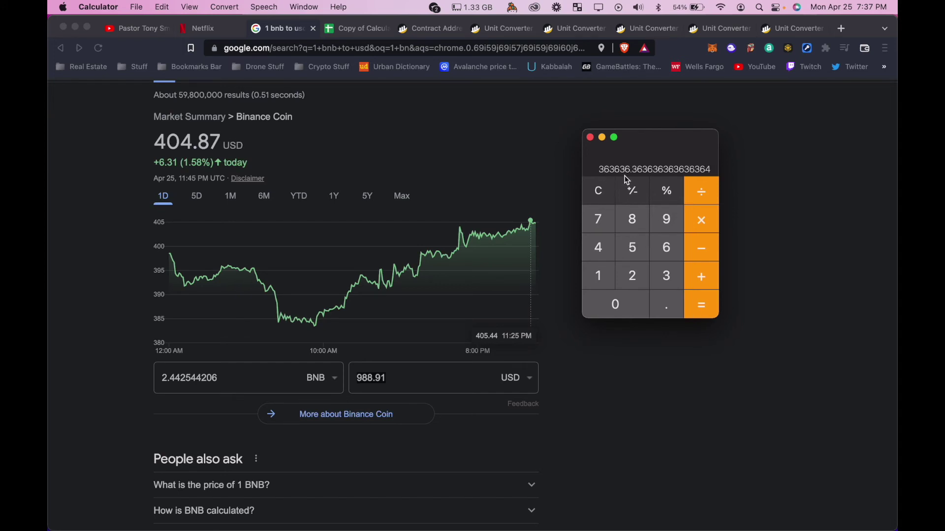
click(702, 223)
click(635, 271)
click(666, 308)
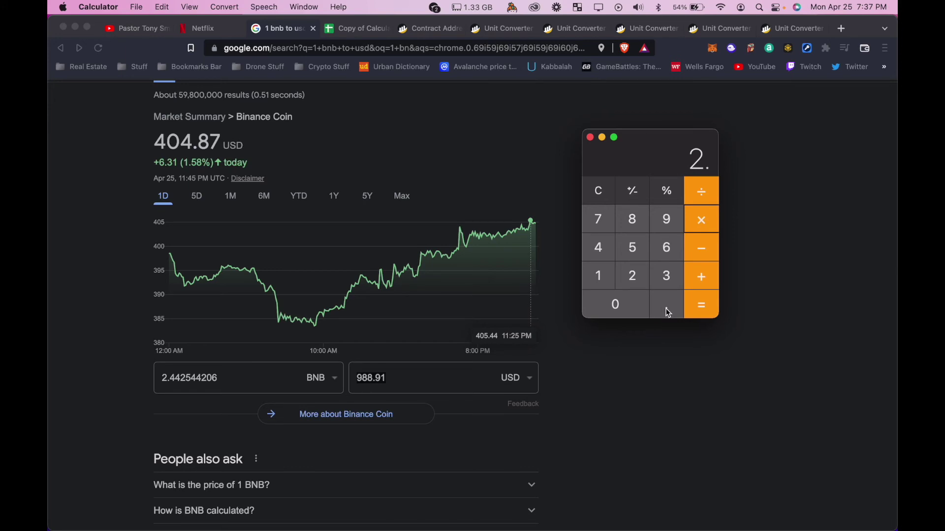
click(640, 250)
click(672, 202)
click(703, 309)
click(614, 182)
click(632, 276)
click(626, 306)
double_click(630, 306)
double_click(629, 307)
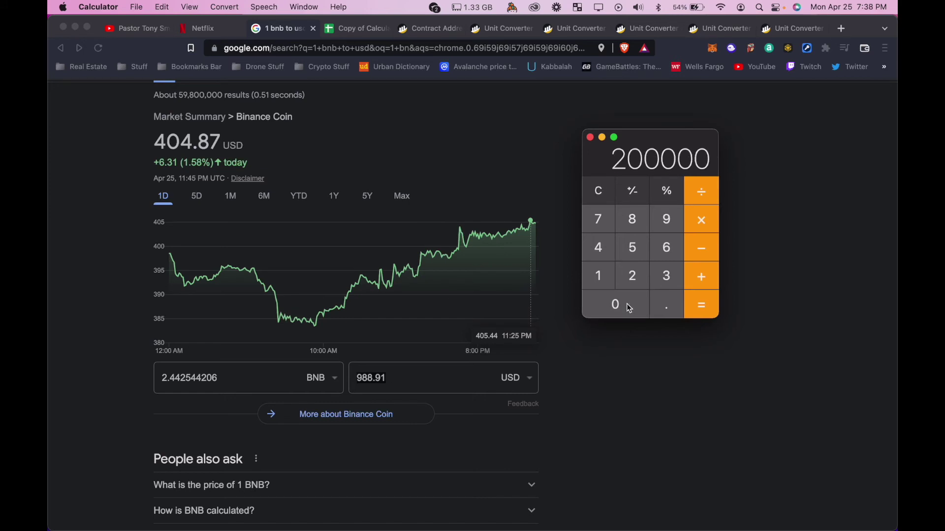
double_click(629, 307)
click(630, 310)
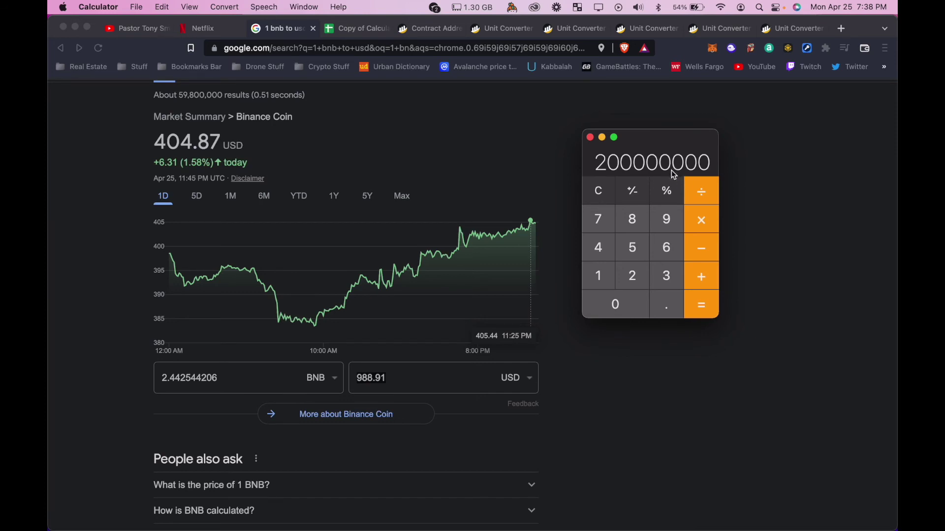
click(622, 306)
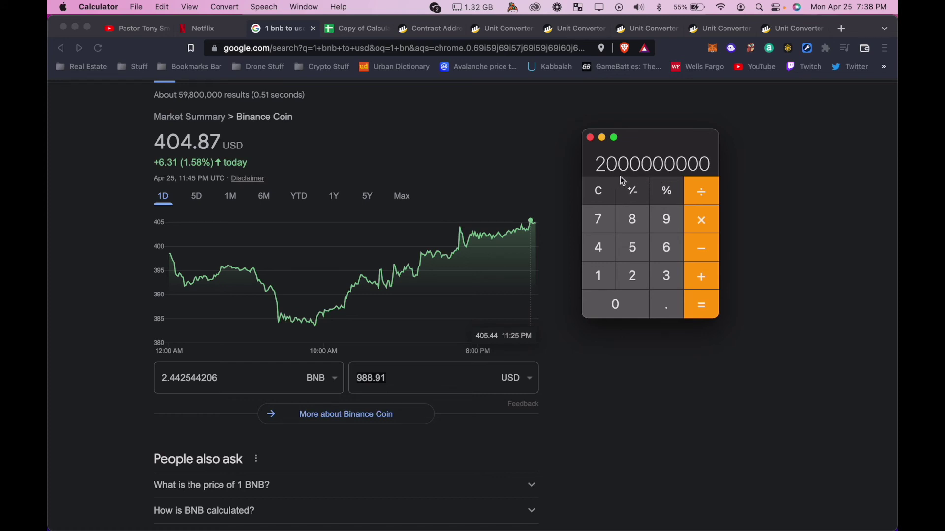
key(super+c)
click(637, 247)
click(637, 247)
double_click(631, 309)
click(630, 308)
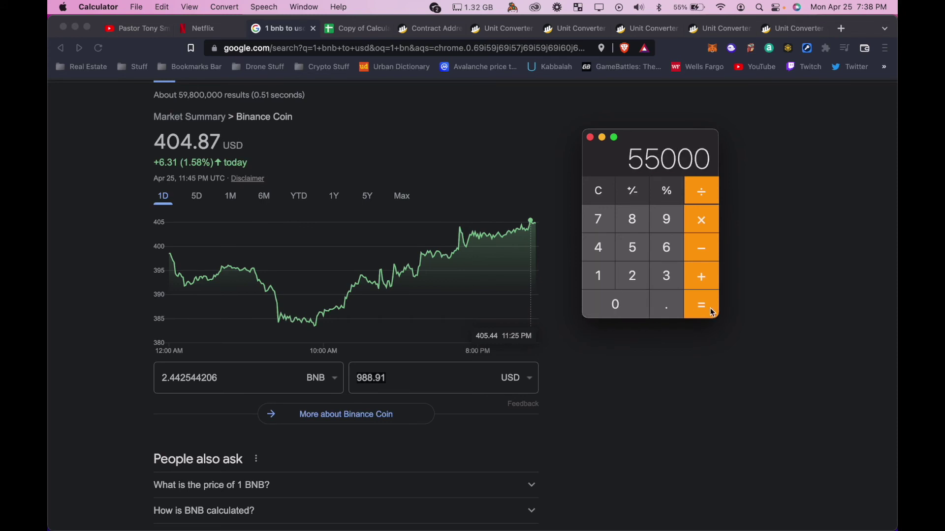
click(712, 306)
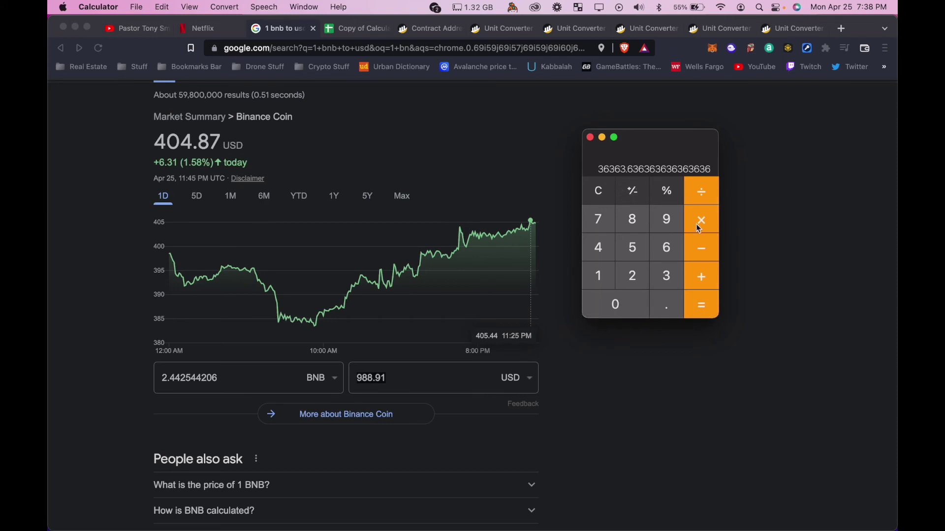
Multiply the quotient by 2.6% to get the comparison daily return
click(640, 279)
click(666, 305)
click(666, 247)
click(670, 195)
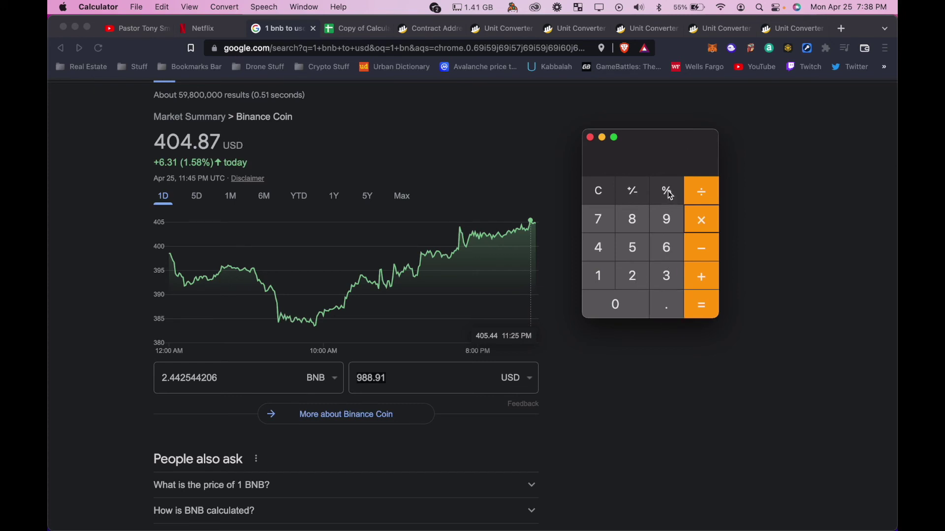
click(702, 306)
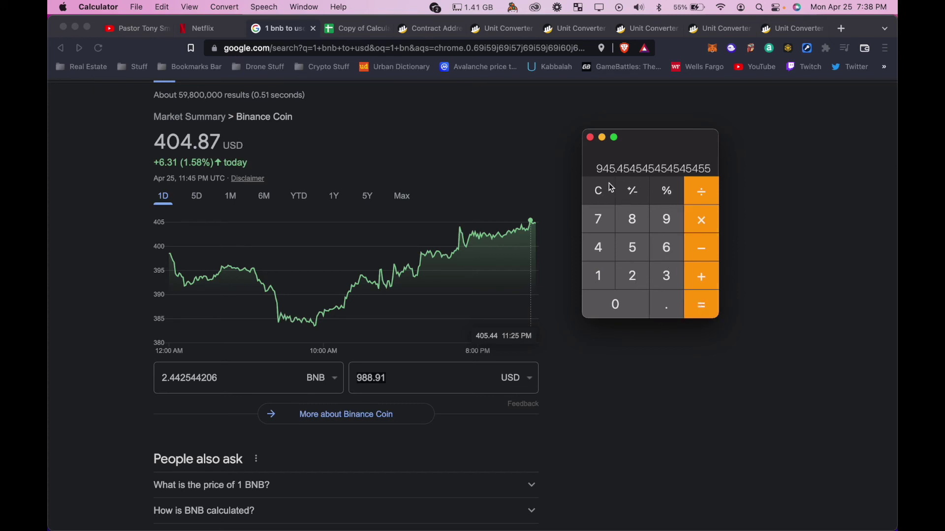